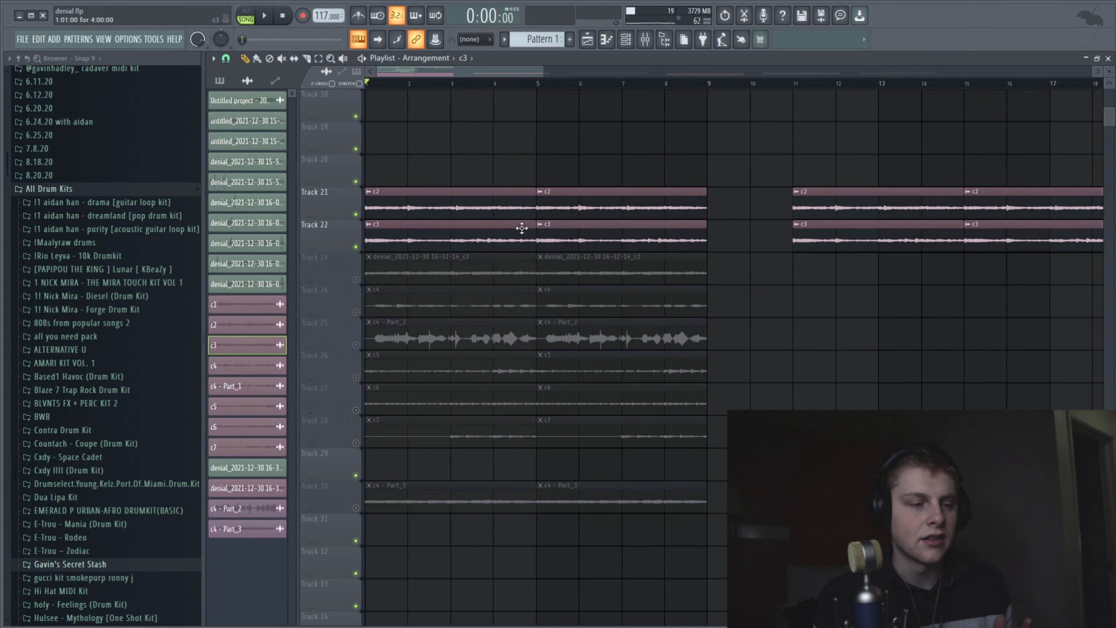
Step: Mute Track 22 and play back the c2 clips on Track 21 on their own
double_click(496, 209)
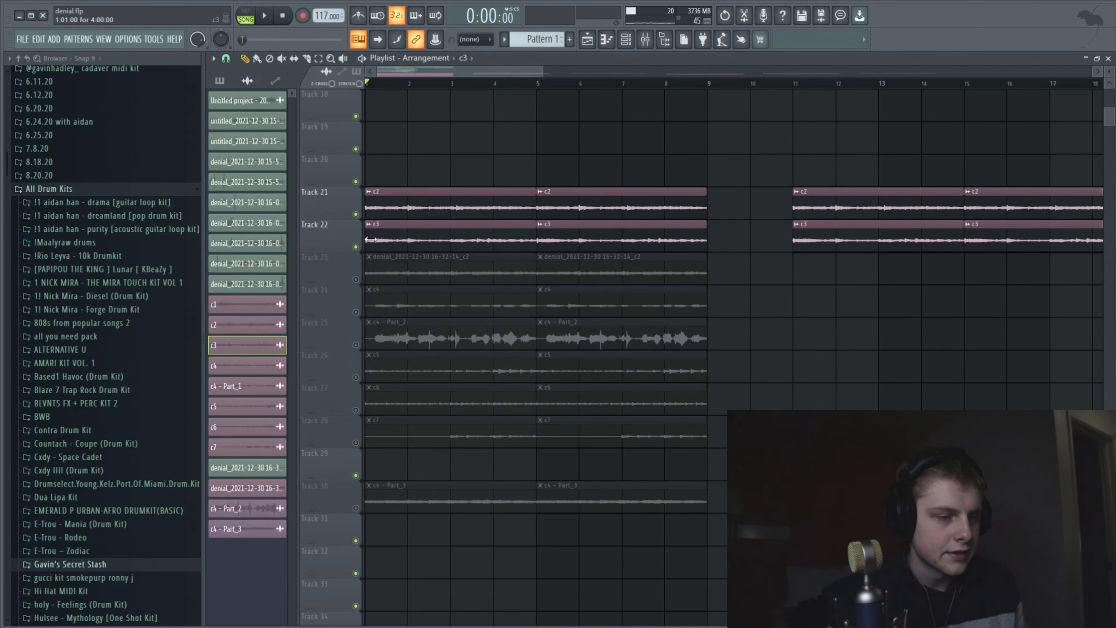
left_click(356, 246)
key("space")
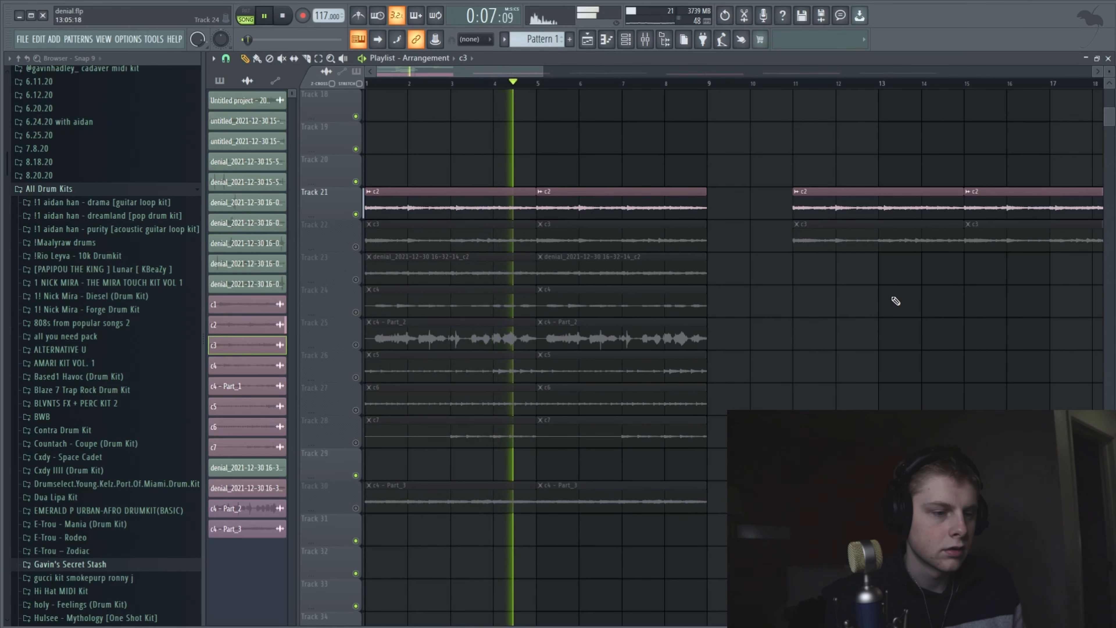
left_click(811, 325)
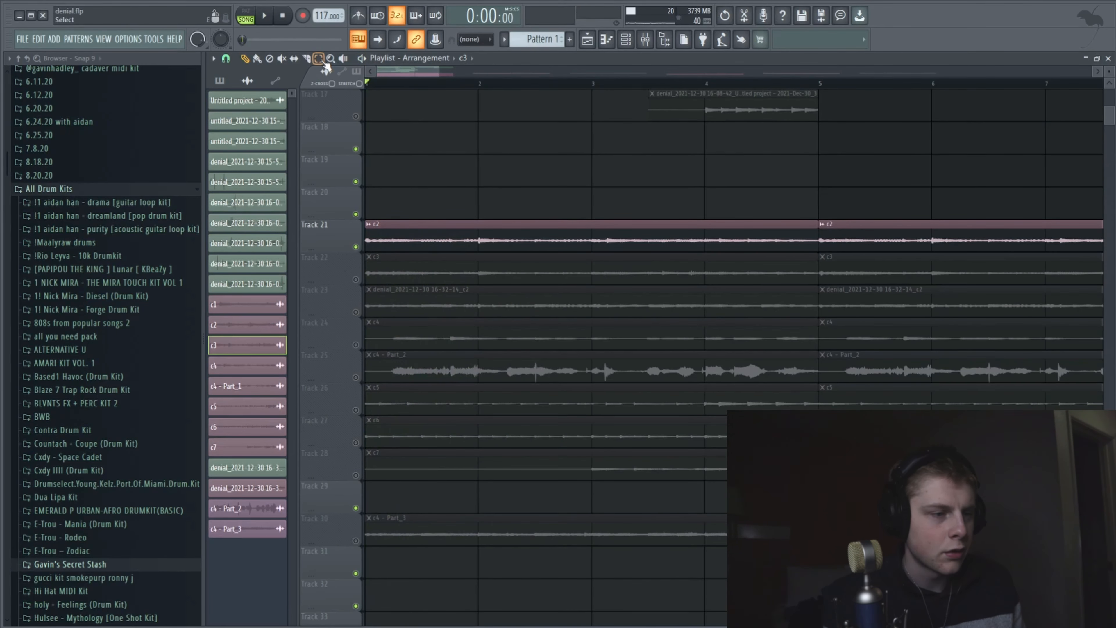
key("space")
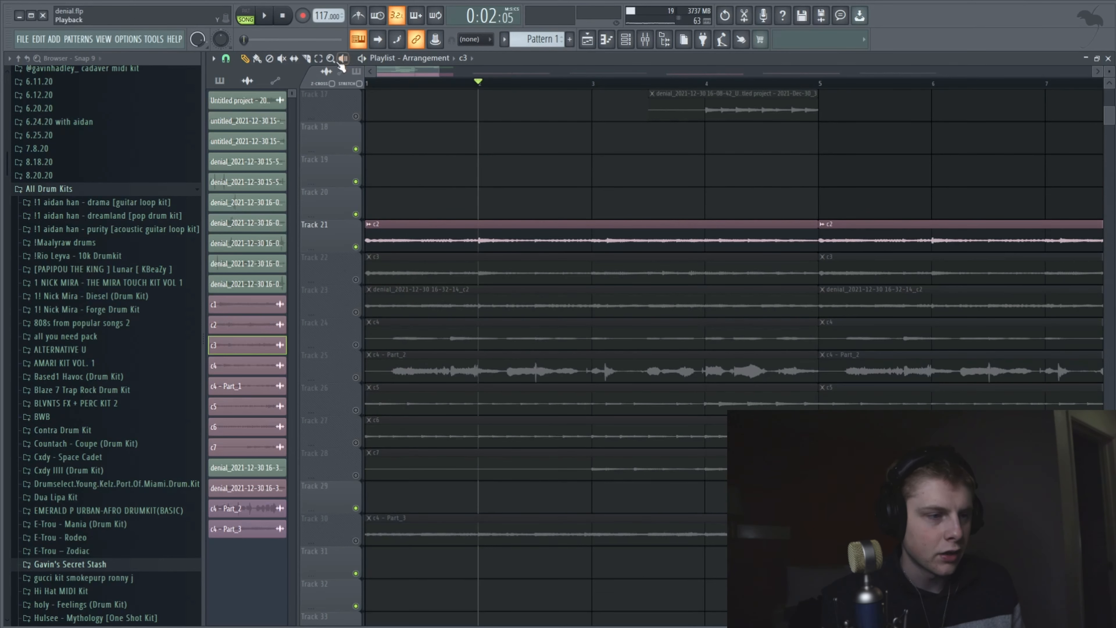
left_click(309, 59)
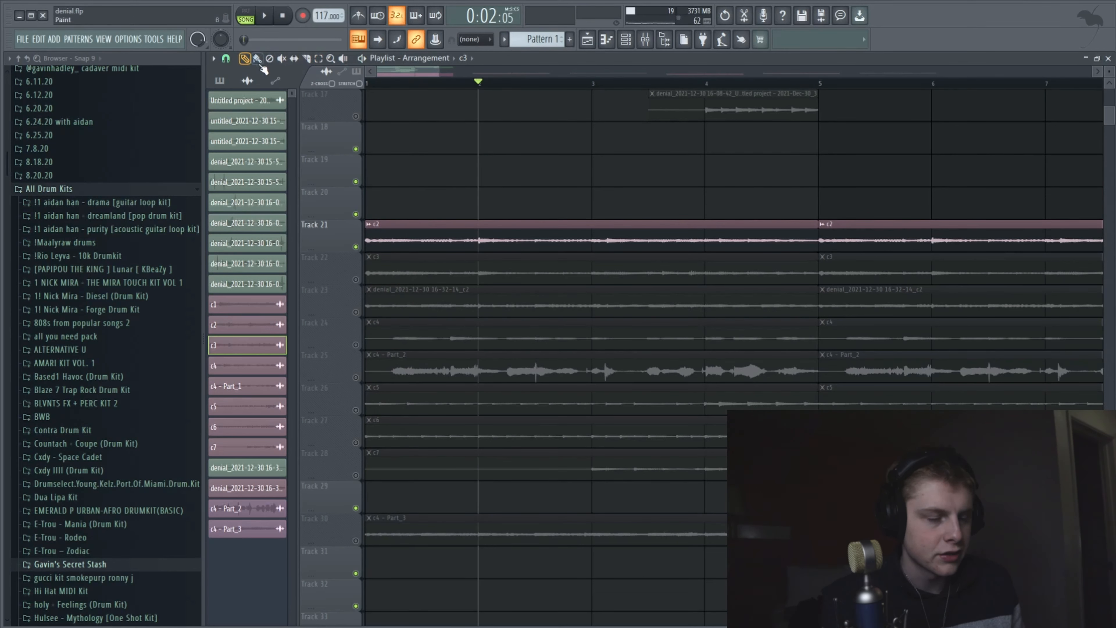
left_click(592, 83)
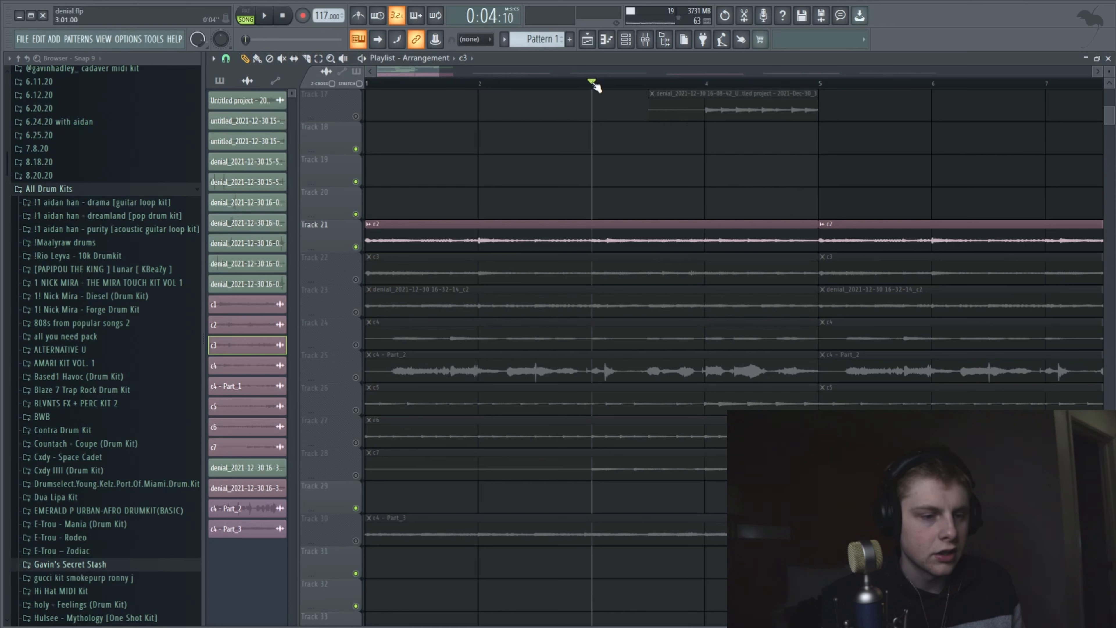
left_click_drag(639, 93, 620, 115)
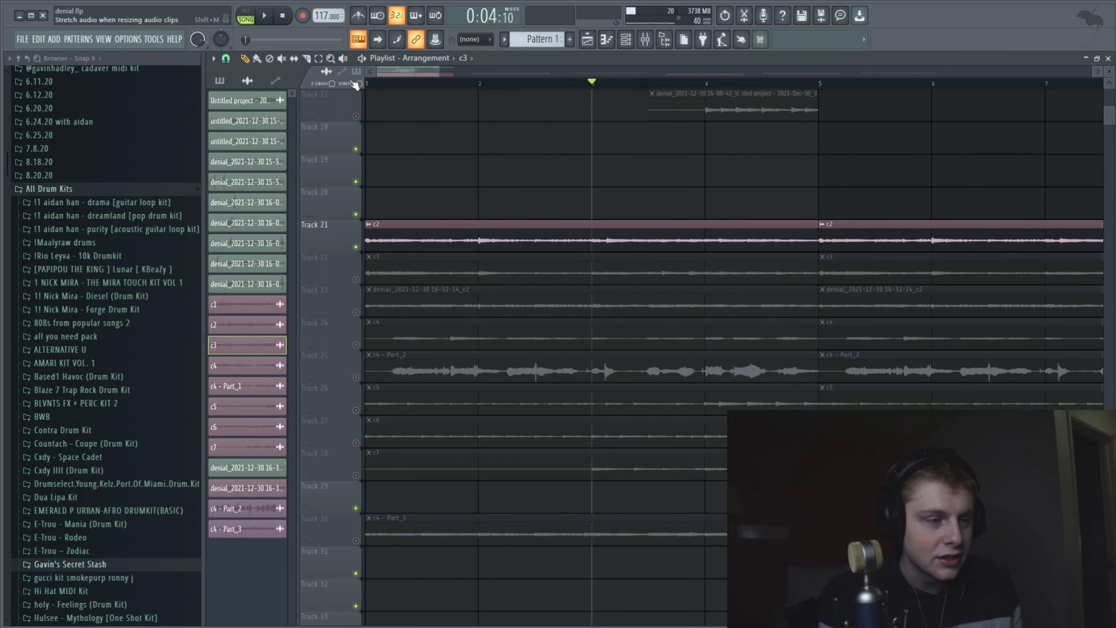
Step: Show the mixer, enable Fruity Delay 3 on the c2 channel and play the guitar through it
key("F9")
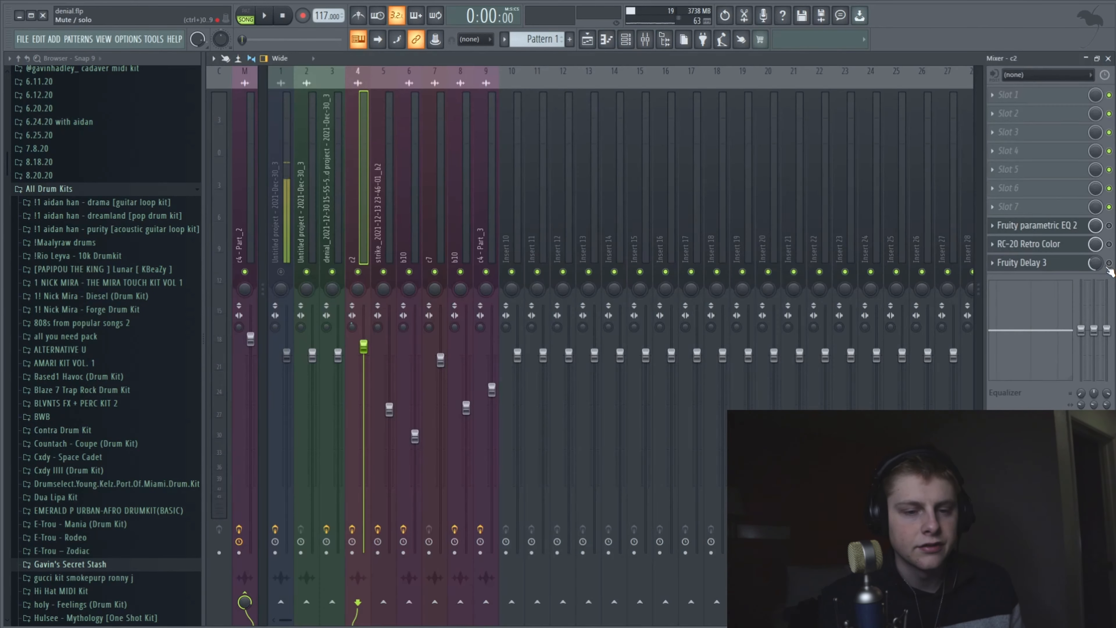
left_click(1069, 270)
key("space")
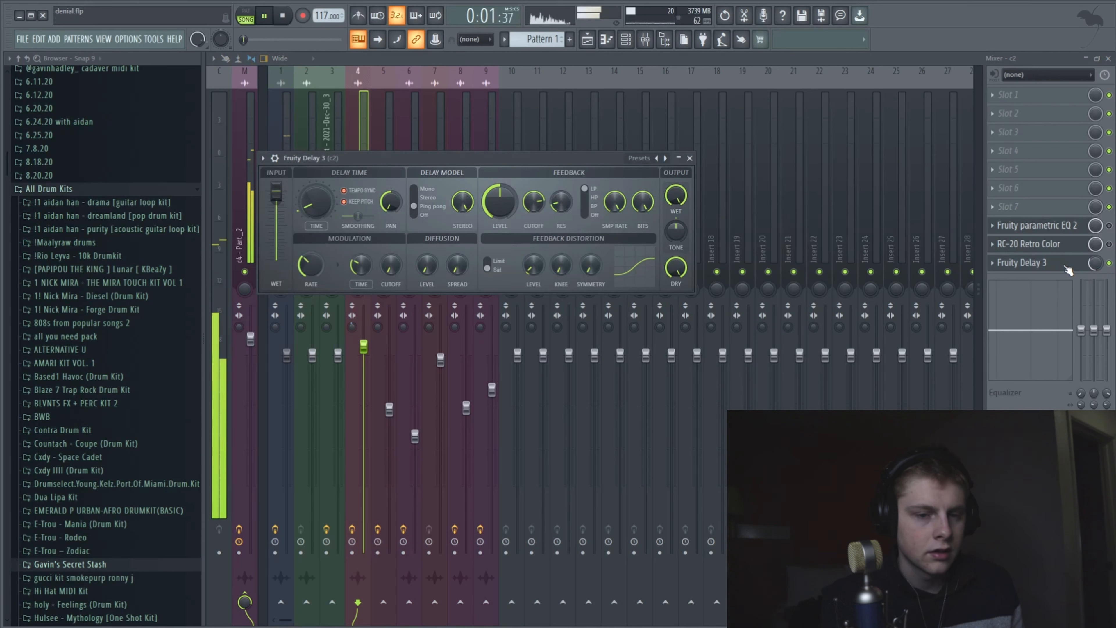
key("space")
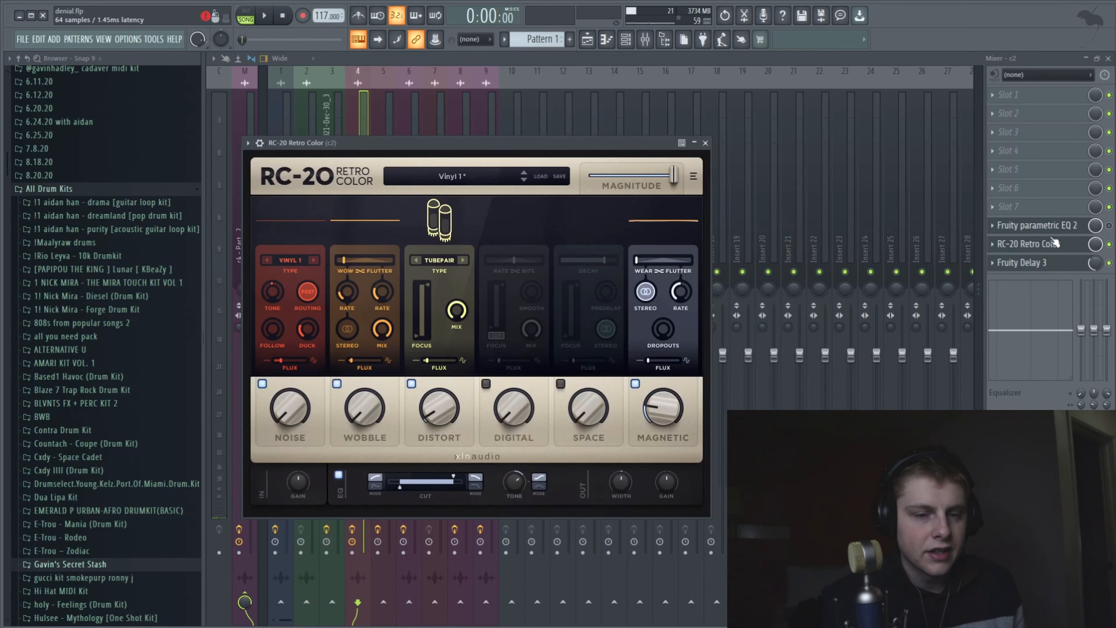
Step: Enable Fruity Parametric EQ 2 on the c2 channel and open its curve while auditioning the sound
left_click(1050, 227)
left_click(1049, 227)
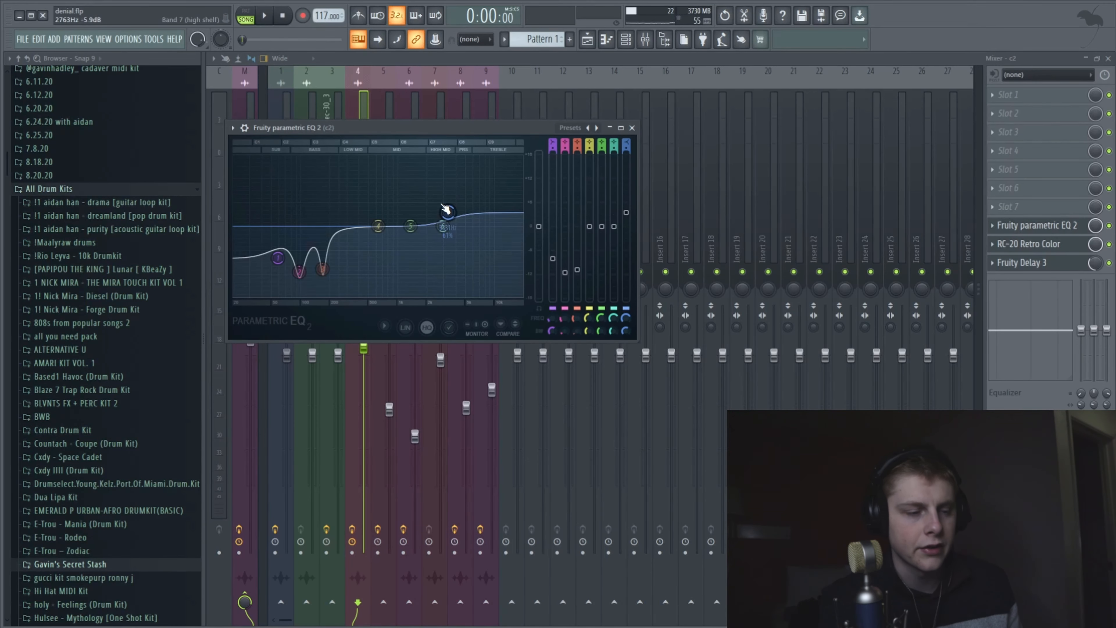
key("space")
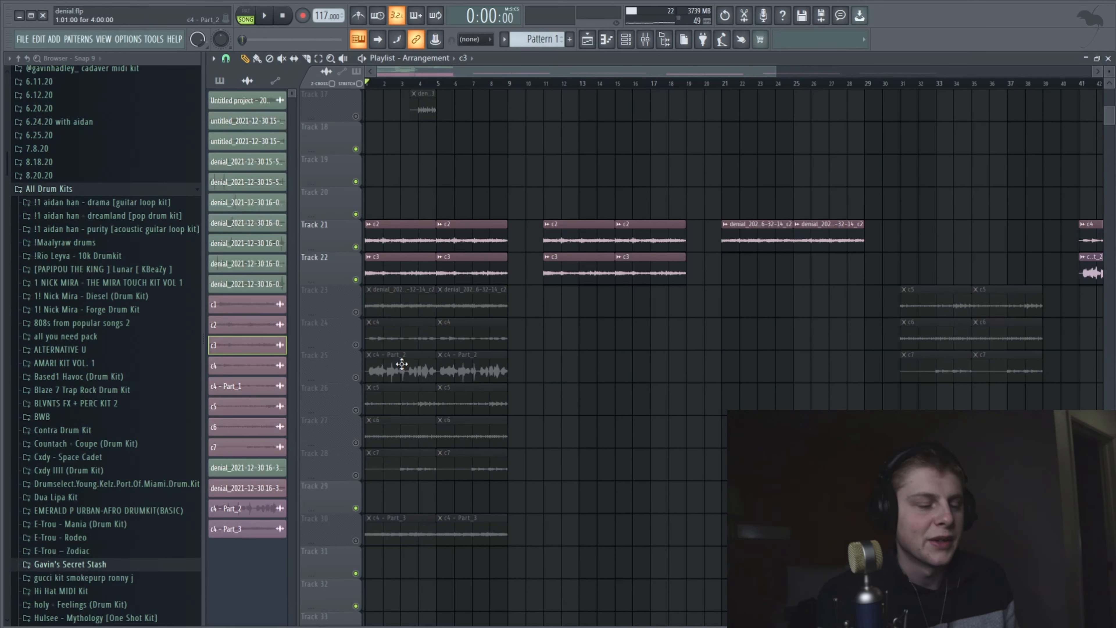
left_click_drag(778, 68, 560, 109)
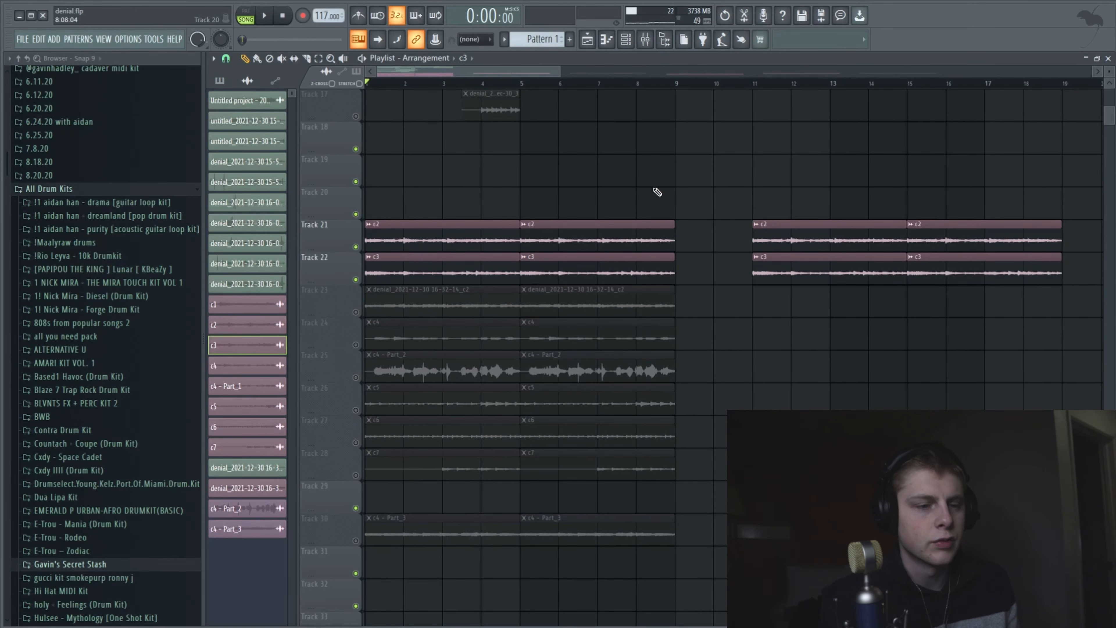
left_click(683, 163)
right_click(703, 165)
left_click(659, 159)
left_click_drag(722, 163, 743, 167)
right_click(742, 166)
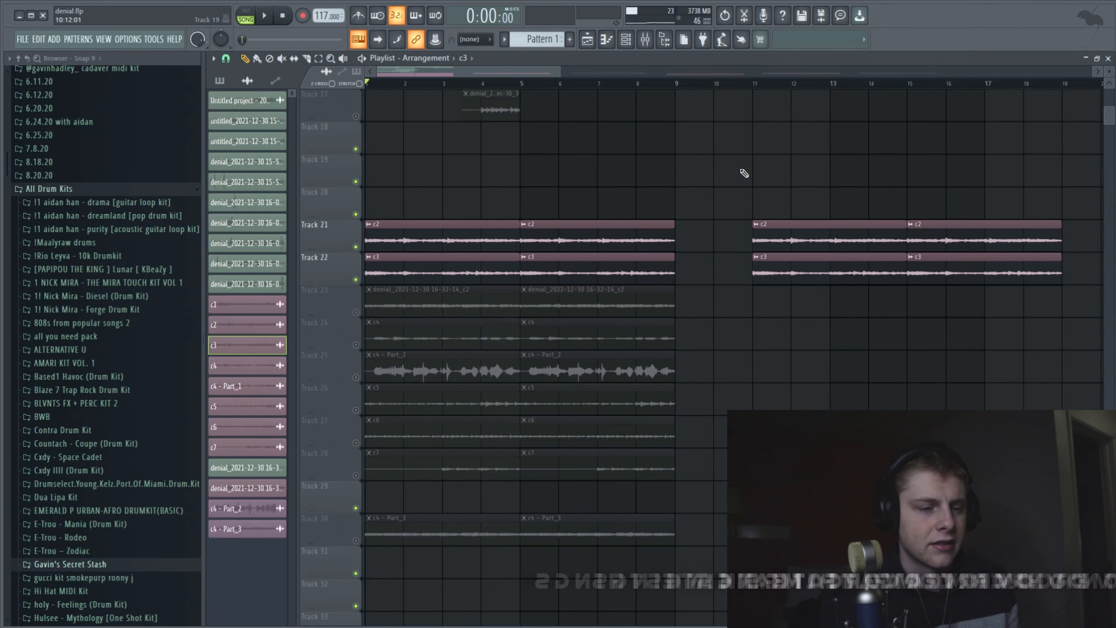
Step: Unmute Track 23 and open Fruity Parametric EQ 2 on its mixer channel, insert 5
scroll(357, 281, "down", 1)
left_click(356, 280)
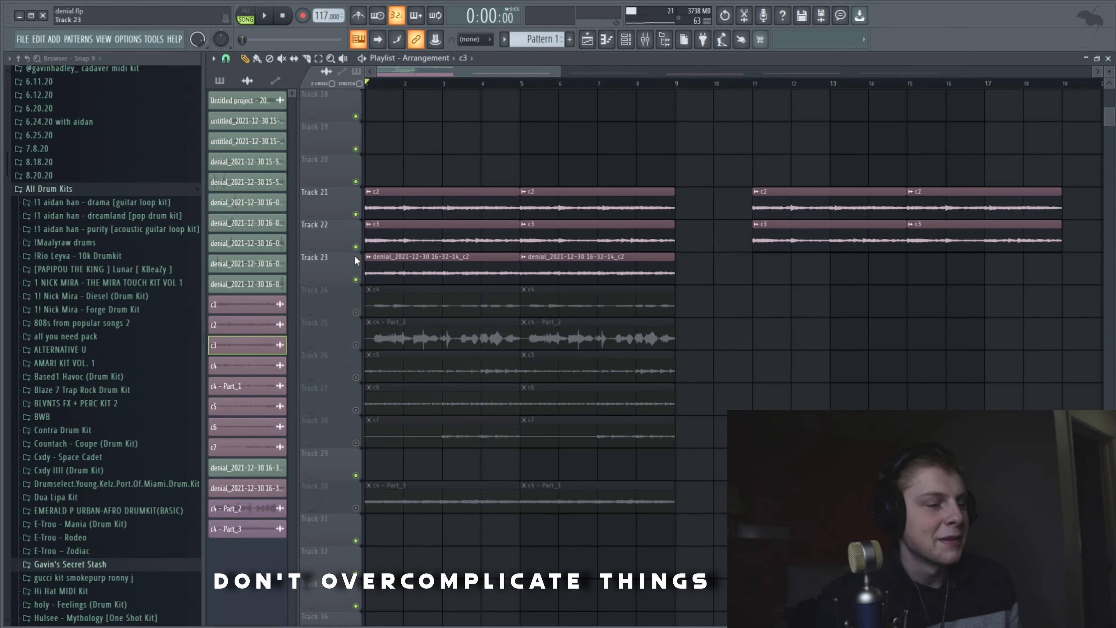
key("F9")
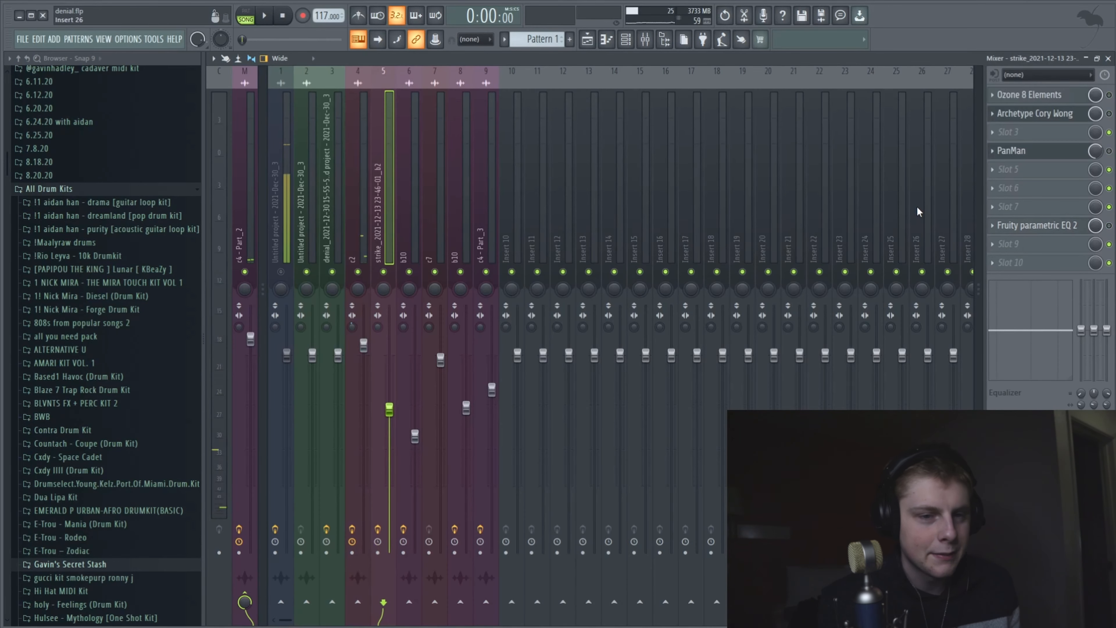
left_click(1040, 225)
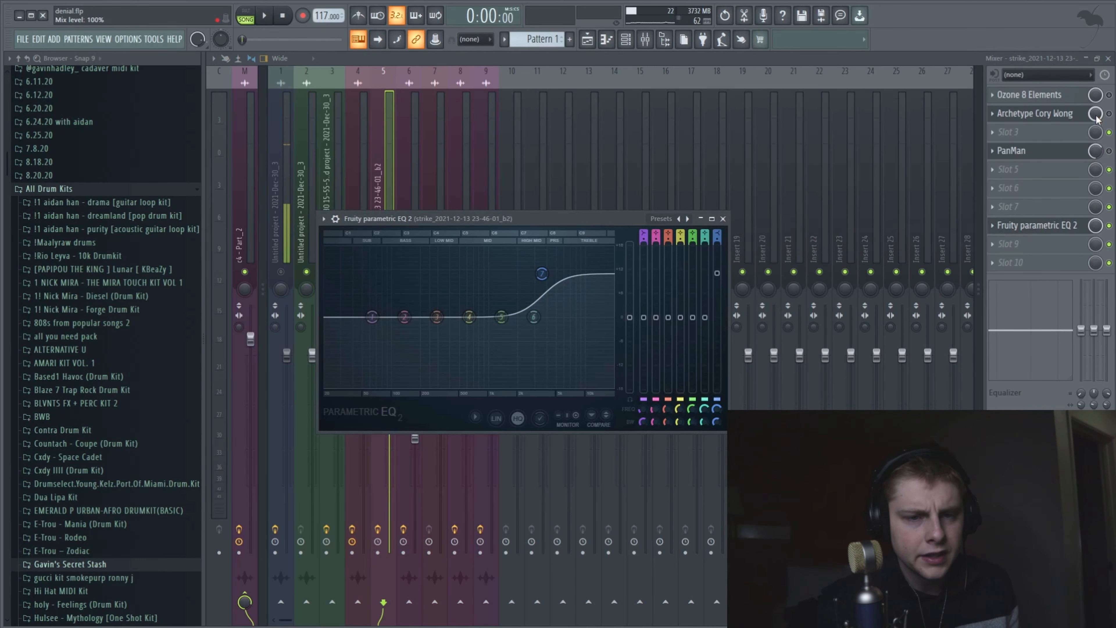
Step: Audition insert 5 with Archetype Cory Wong enabled, its EQ bypassed and the c2 channel muted
left_click(1109, 114)
left_click(1109, 226)
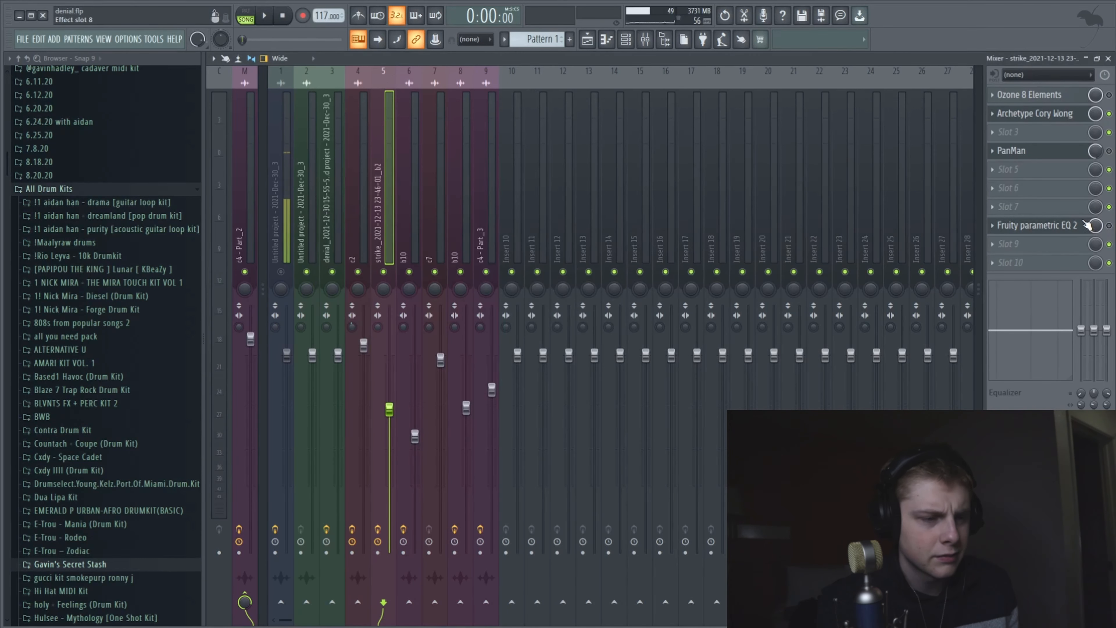
left_click(358, 272)
key("space")
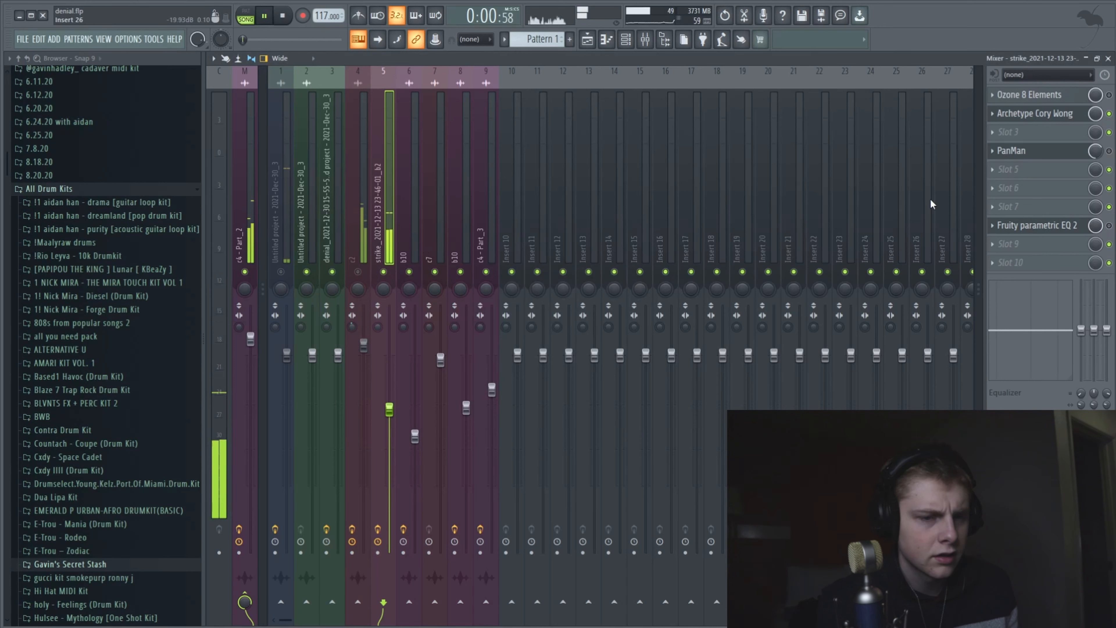
Step: Enable Fruity Parametric EQ 2 and PanMan on insert 5 during playback, and open the PanMan settings
left_click(1109, 226)
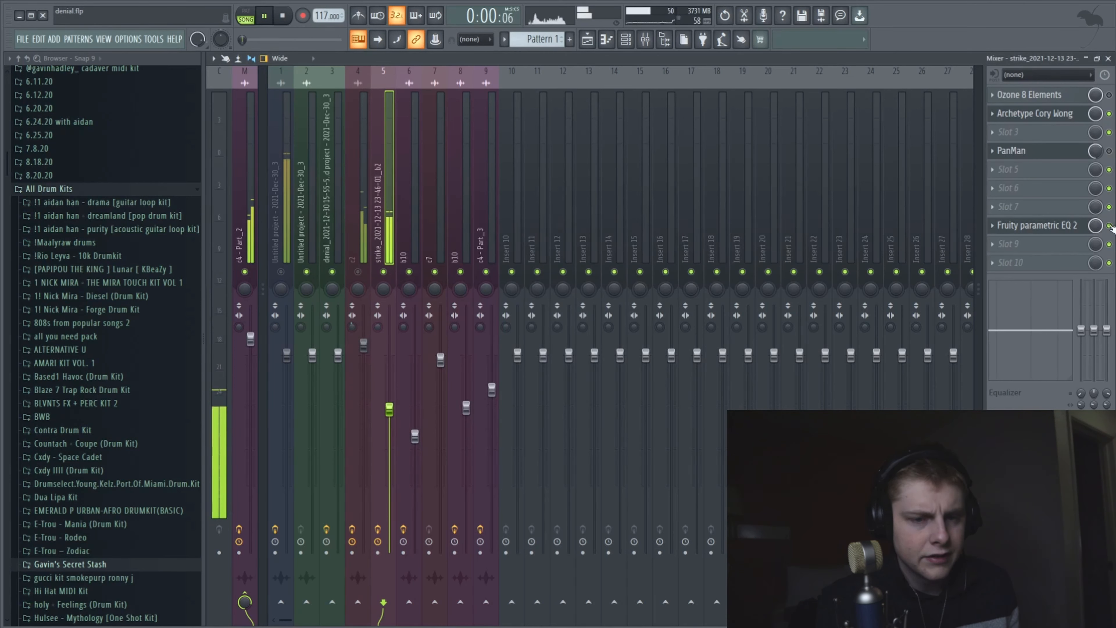
left_click(1110, 151)
key("space")
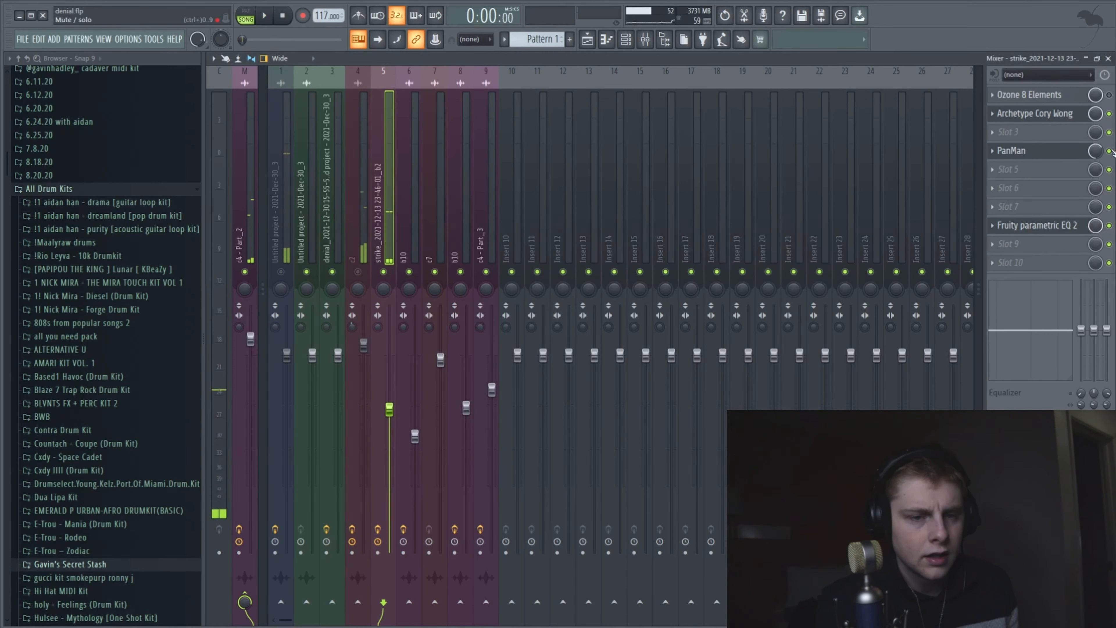
left_click(1046, 150)
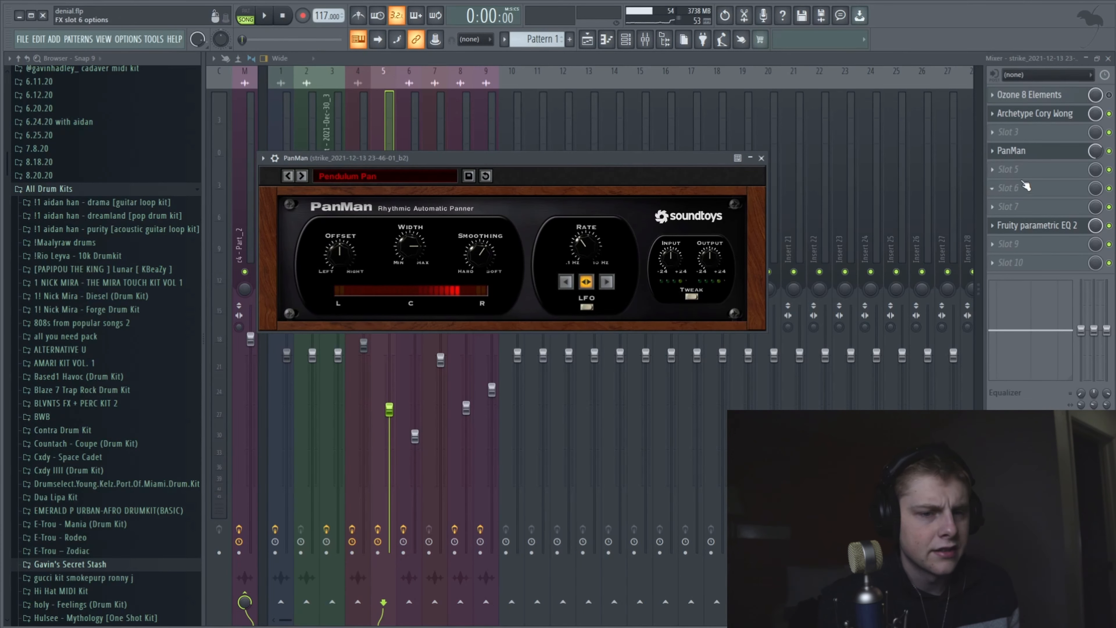
Step: Enable Ozone 8 Elements on insert 5, view its window and close it
left_click(1109, 95)
left_click(1075, 97)
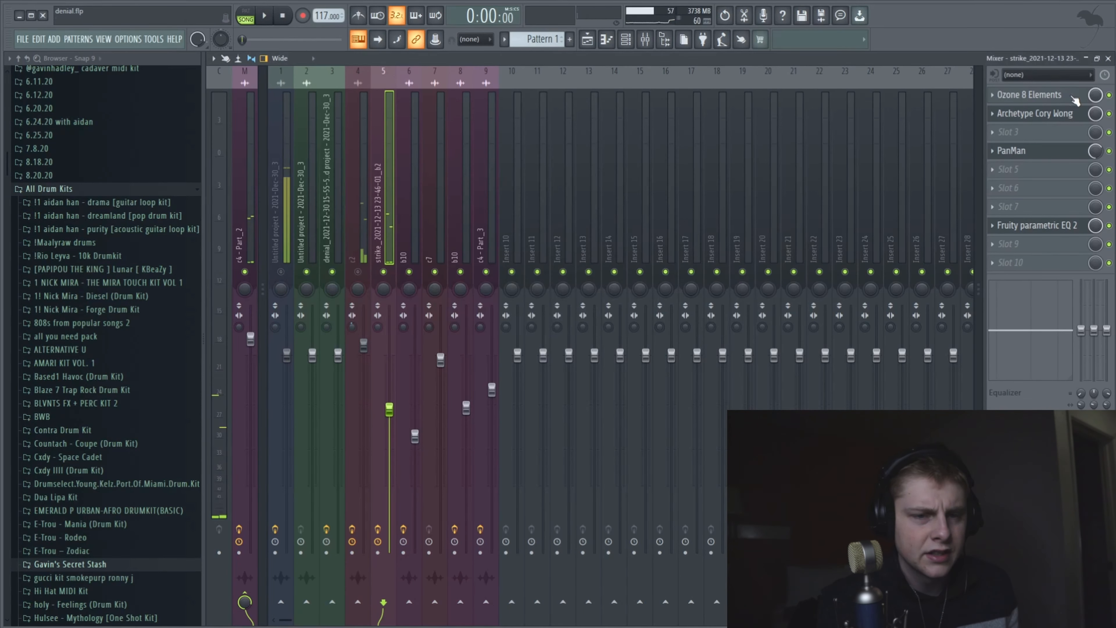
key("Escape")
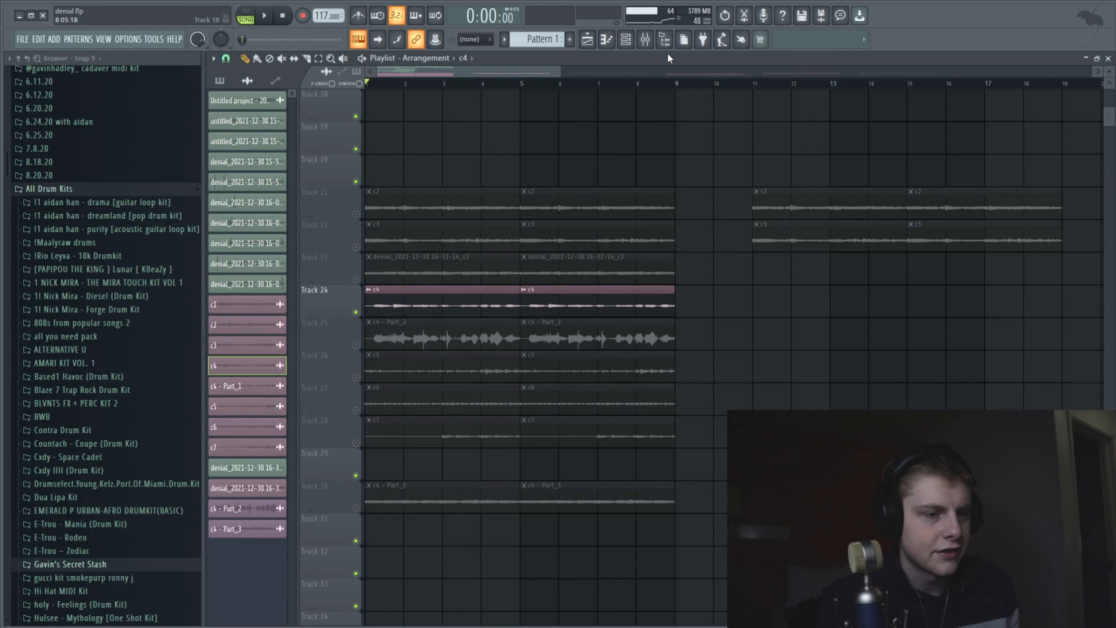
Step: Play the c4 clip on Track 24 and open PanMan on its b10 mixer channel, insert 8
left_click(645, 40)
key("space")
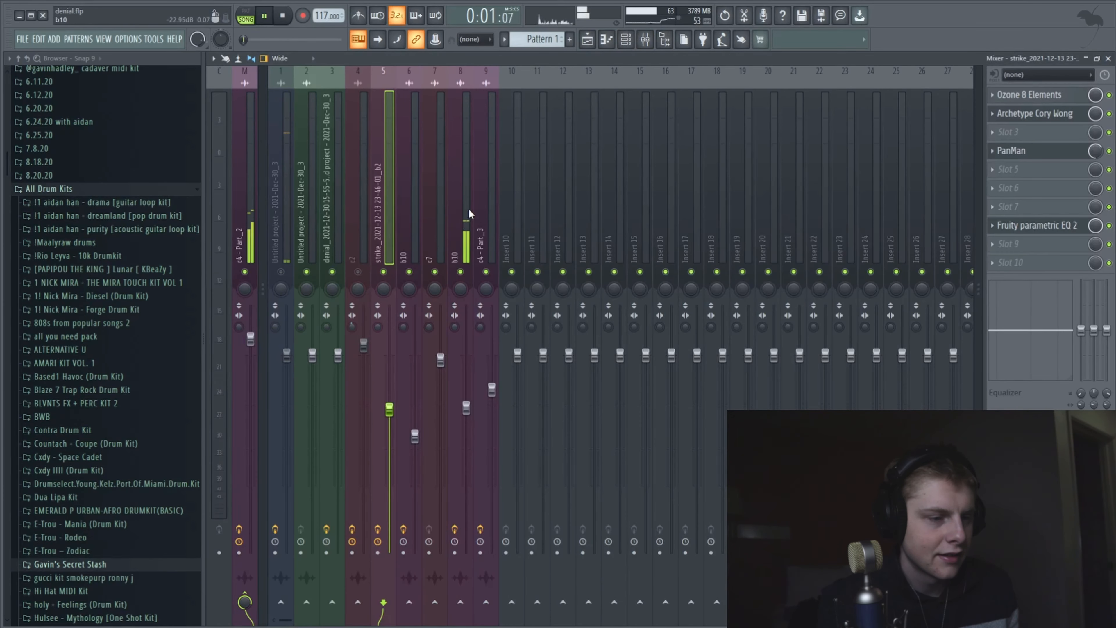
left_click(462, 176)
left_click(1074, 266)
key("space")
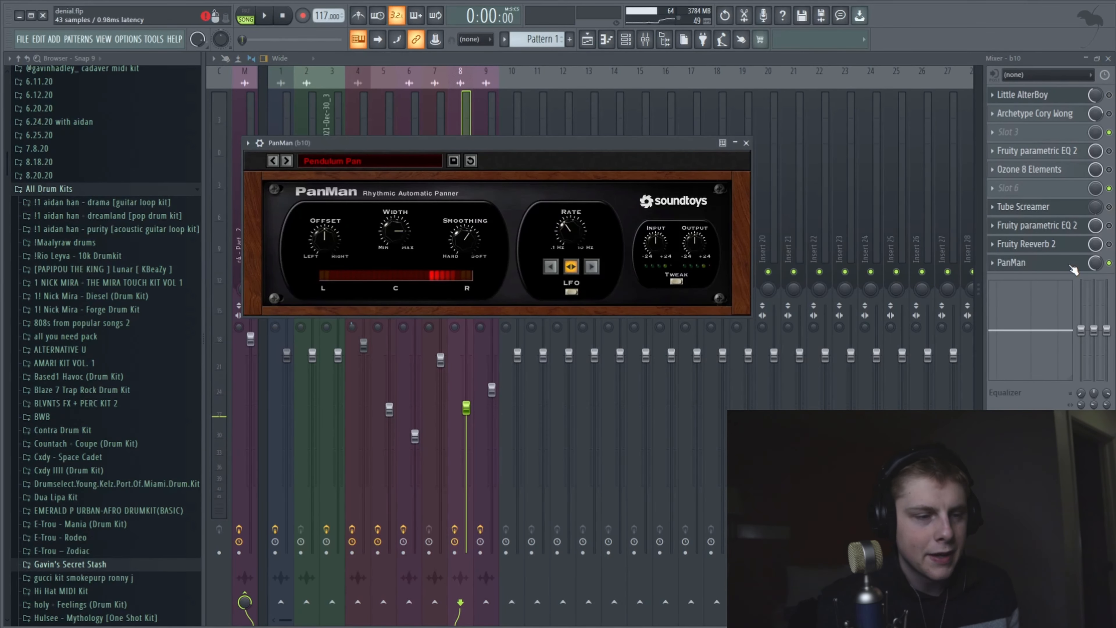
Step: Play the b10 channel through Fruity Reeverb 2 and open the Fruity Parametric EQ 2 in slot 8
left_click(1078, 250)
key("space")
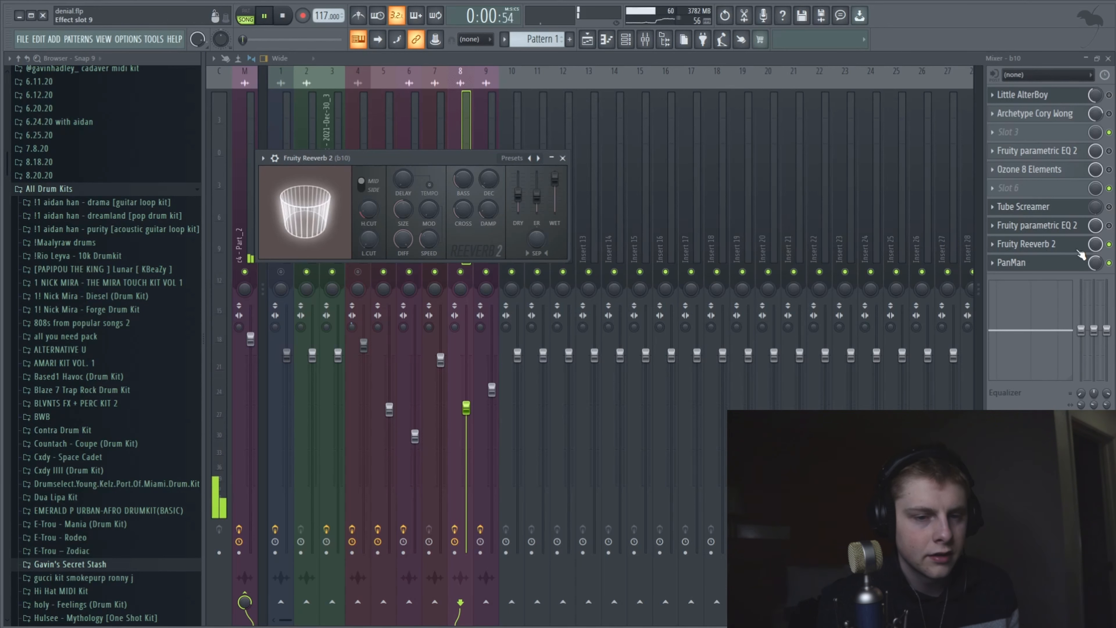
left_click(1069, 228)
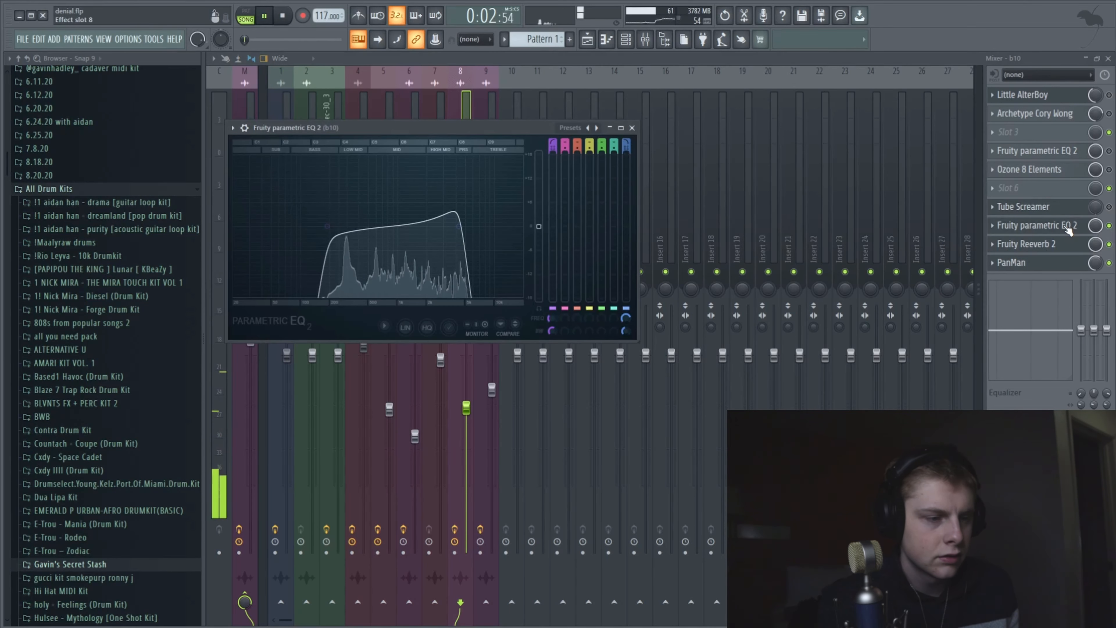
Step: Enable Ozone 8 Elements and the slot 4 Fruity Parametric EQ 2 on the b10 channel, viewing both windows
left_click(1073, 171)
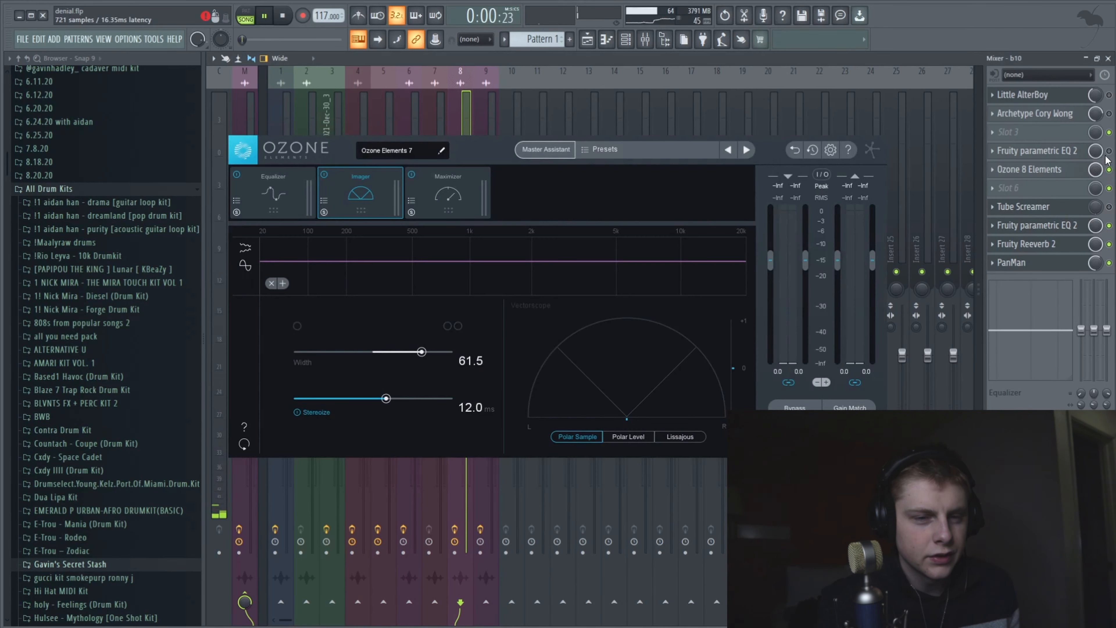
left_click(1110, 170)
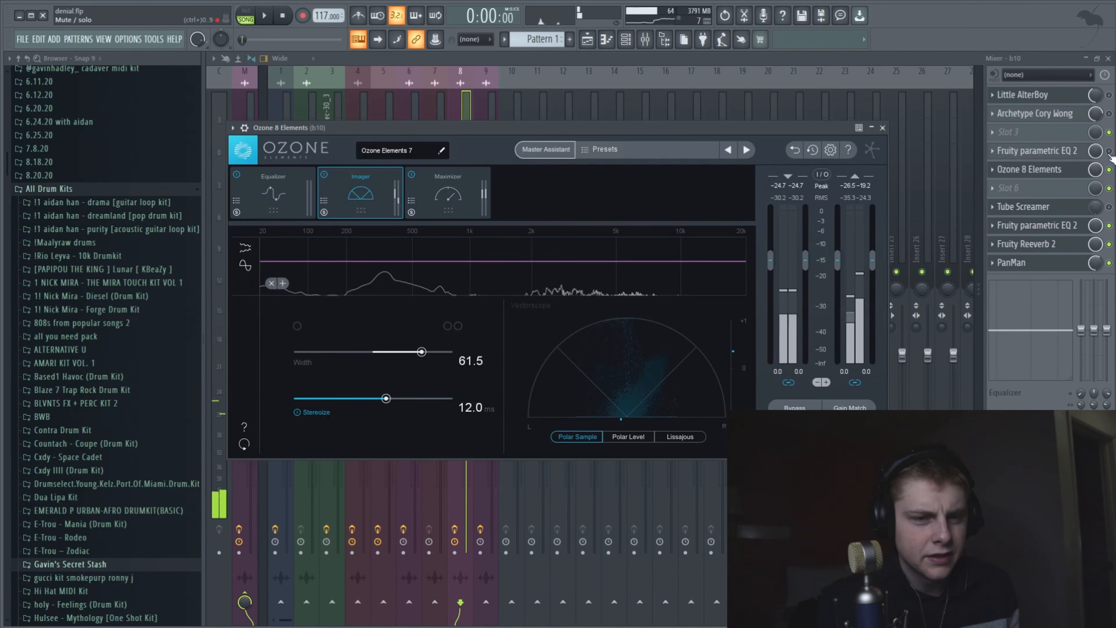
left_click(1110, 151)
left_click(1076, 152)
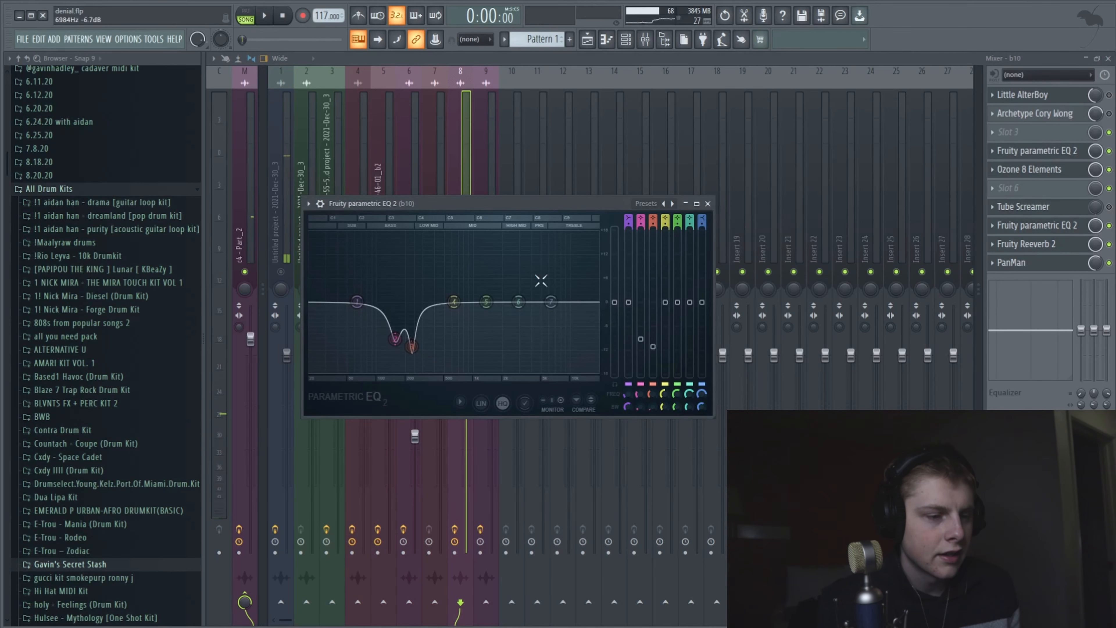
Step: Enable Archetype Cory Wong on the b10 channel, open it and play the sound through the amp
left_click(1109, 114)
left_click(1051, 114)
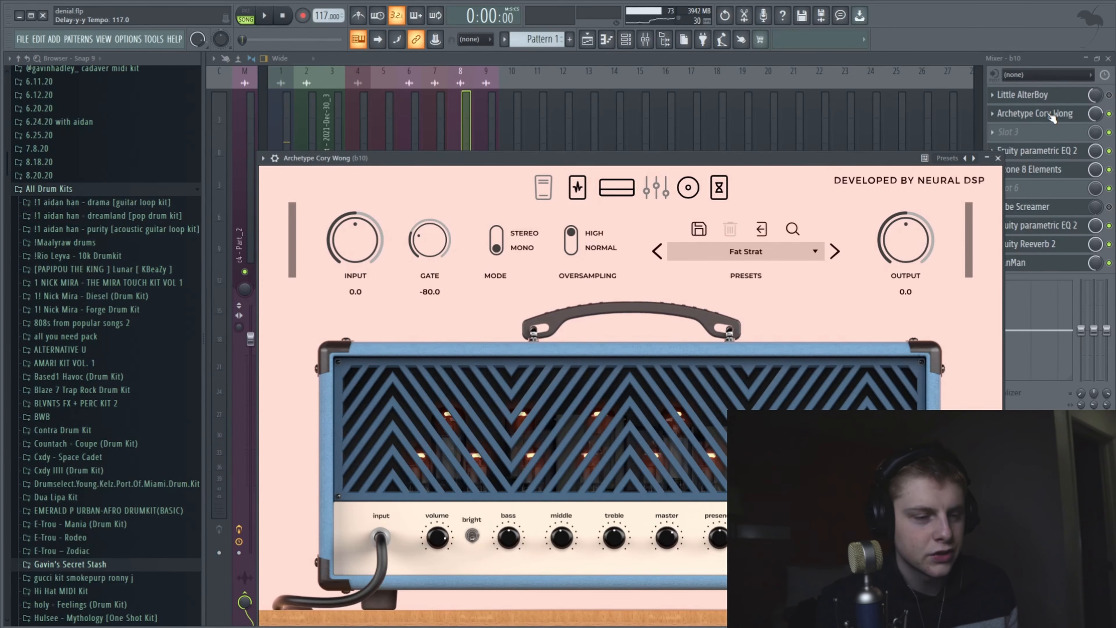
key("space")
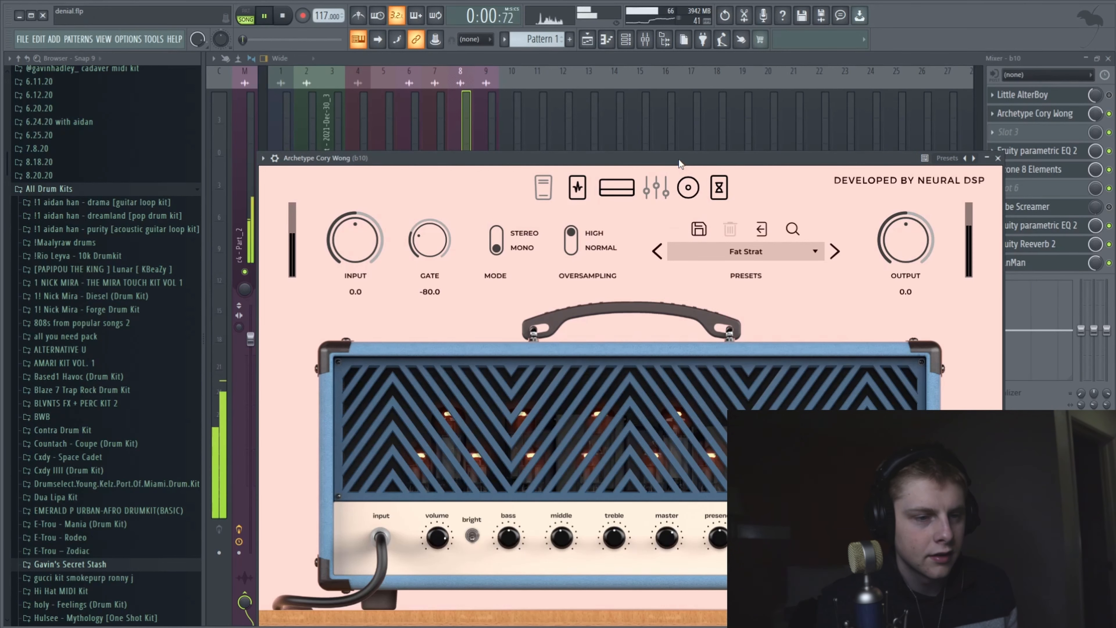
key("space")
Step: Close the amp plugin and open Little AlterBoy on the b10 channel, moving its window clear of the channel strips
left_click(1026, 114)
left_click(1060, 96)
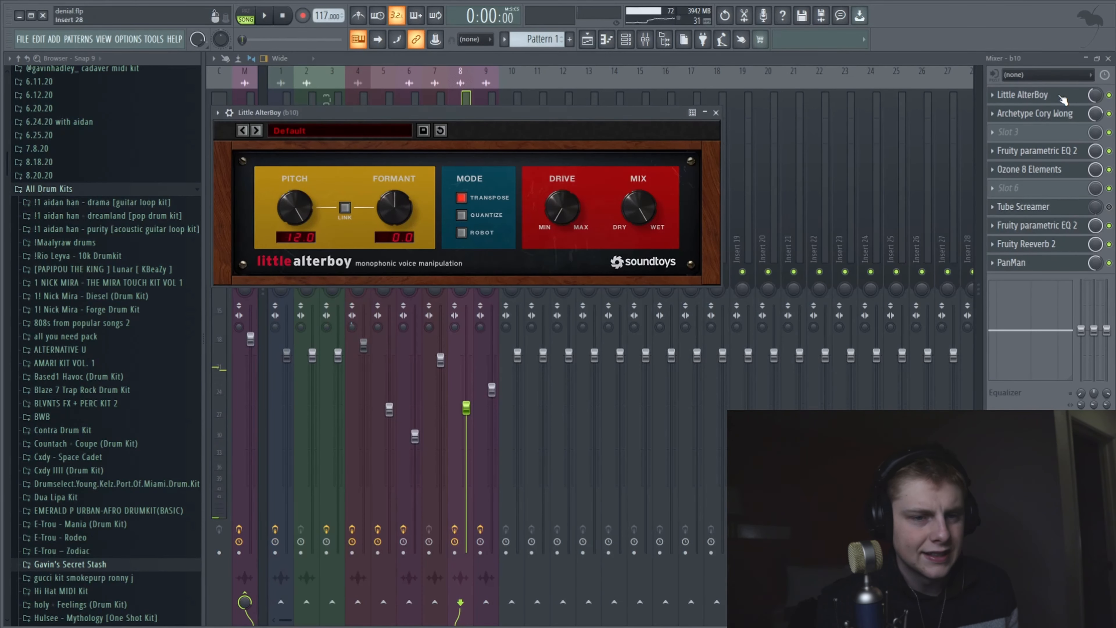
left_click_drag(293, 113, 431, 137)
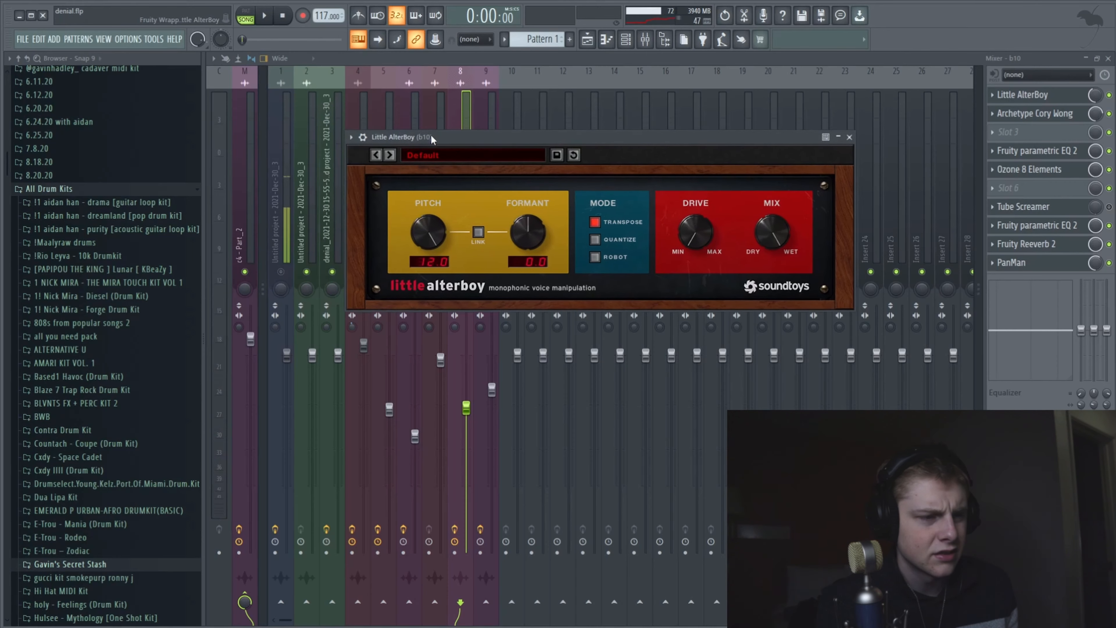
Step: Play the b10 channel through the full chain with Little AlterBoy, stop playback and return to the playlist
left_click(465, 111)
key("space")
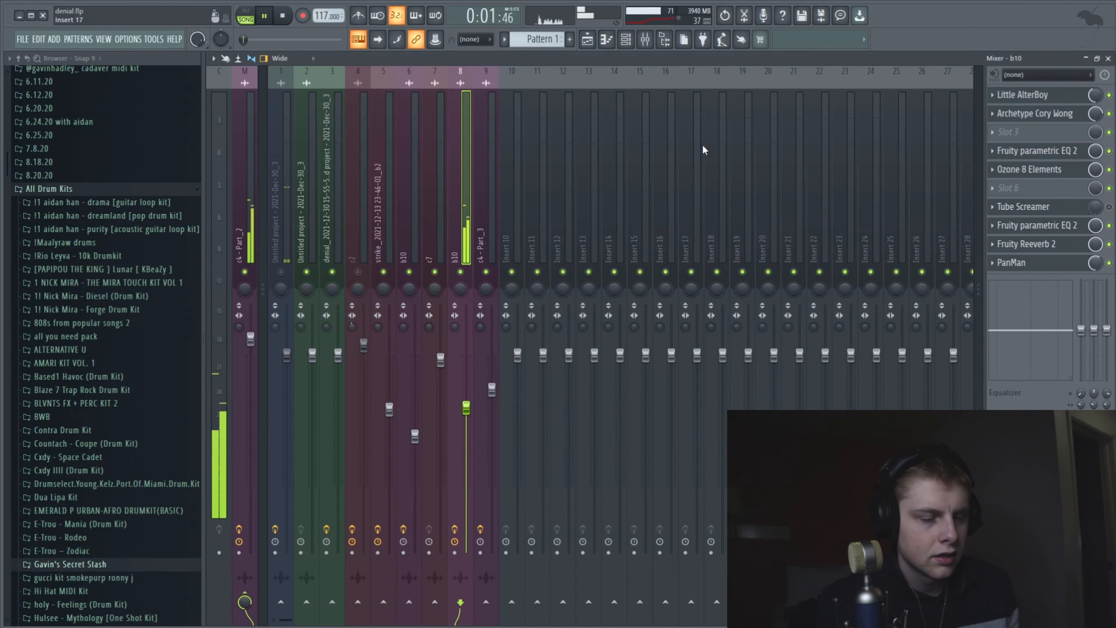
left_click(587, 39)
key("space")
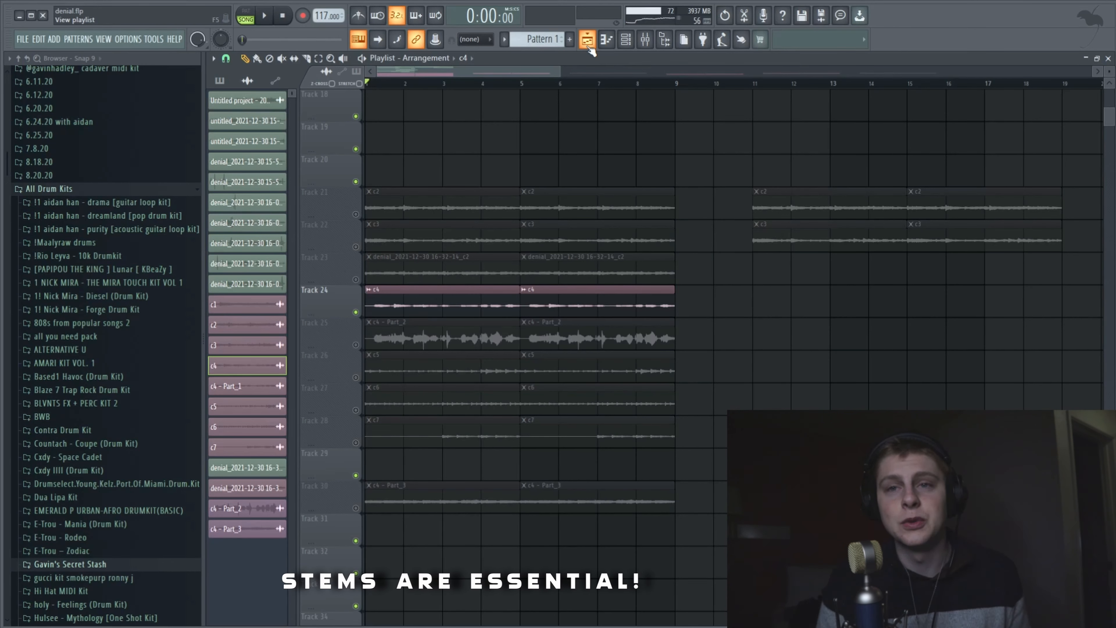
Step: Solo Track 25 with the c4 - Part_2 clips and check the mixer before returning to the playlist
left_click_drag(559, 73, 457, 76)
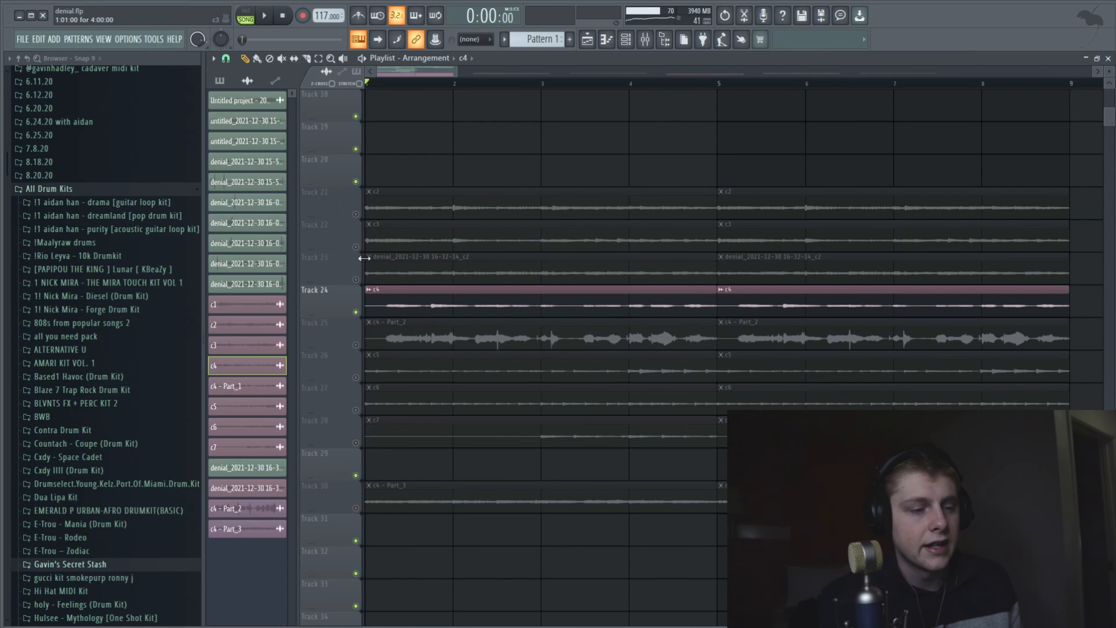
left_click(367, 341)
left_click(645, 39)
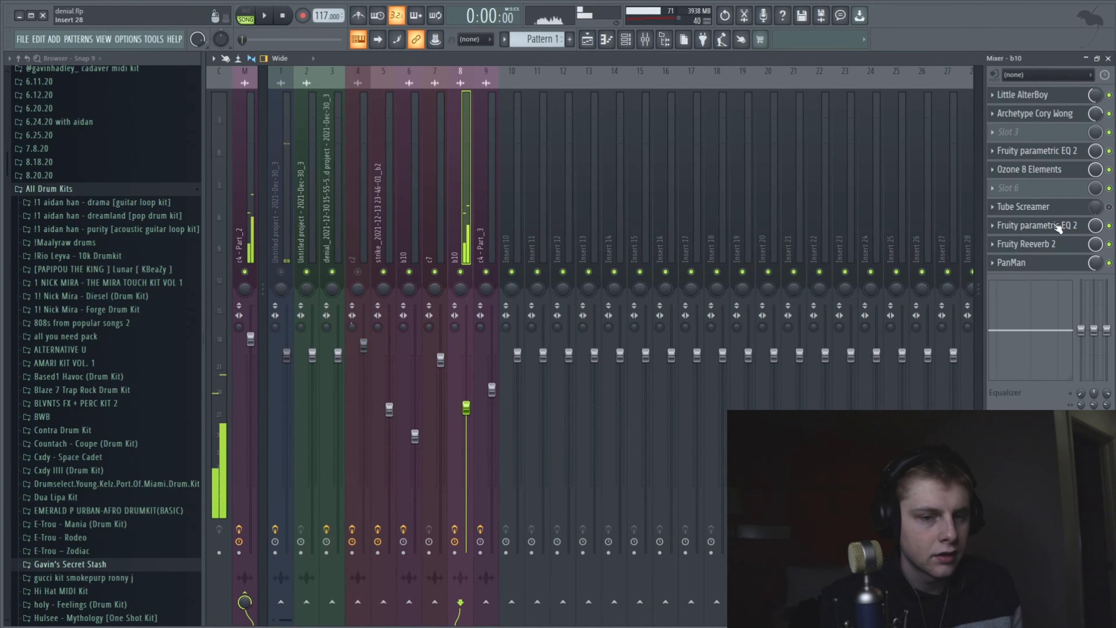
left_click(587, 39)
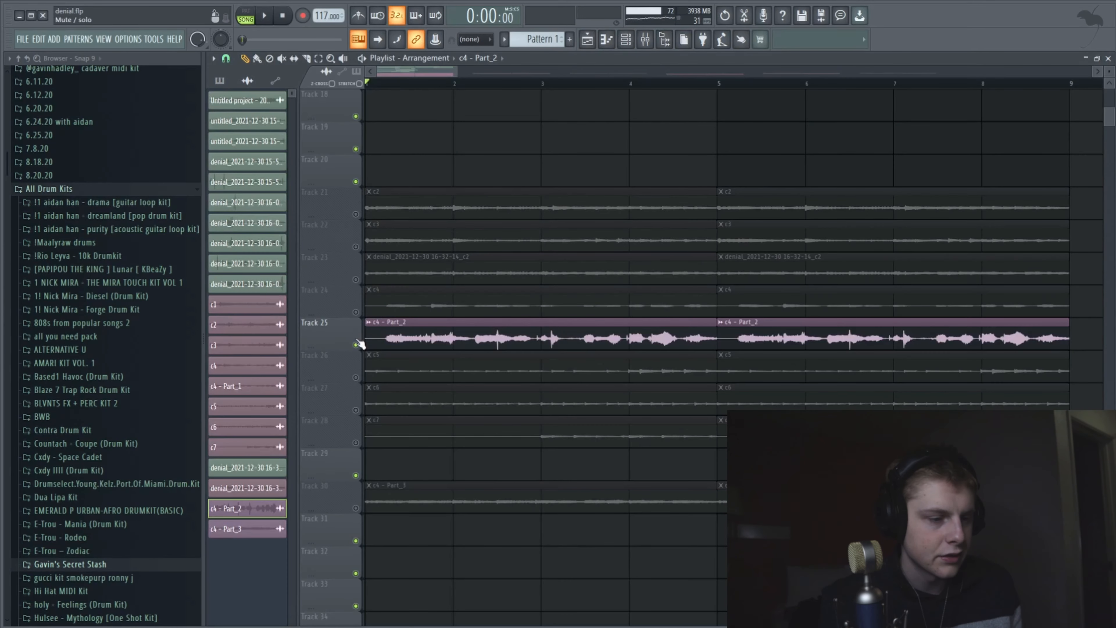
Step: Switch the audition to the c5 and c6 layers on Tracks 26 and 27, play them and mute Track 27
left_click(356, 377)
left_click(356, 410)
key("space")
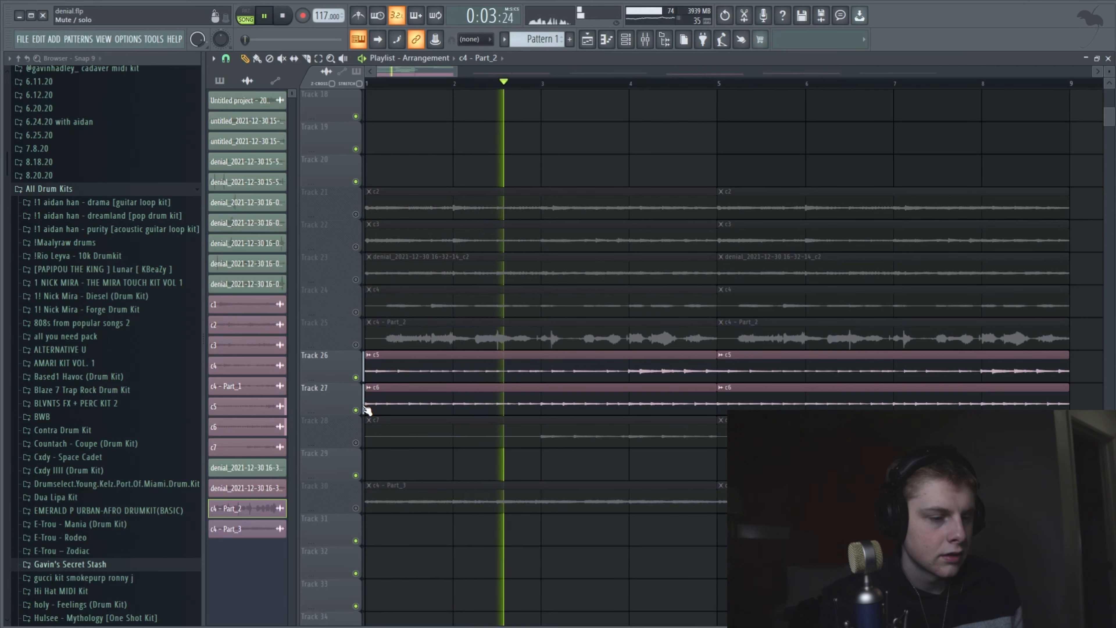
left_click(356, 410)
key("space")
Step: View the channel settings of the c5 clip, unmute Track 27 and open the c6 clip's channel settings
left_click(390, 373)
double_click(389, 373)
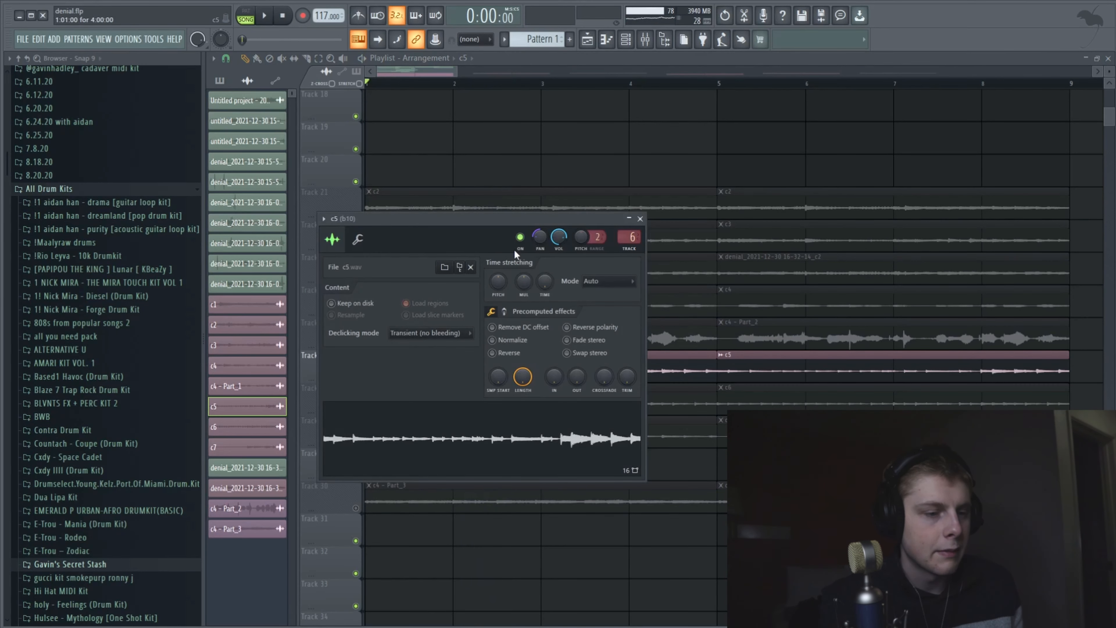
left_click(674, 394)
left_click(356, 411)
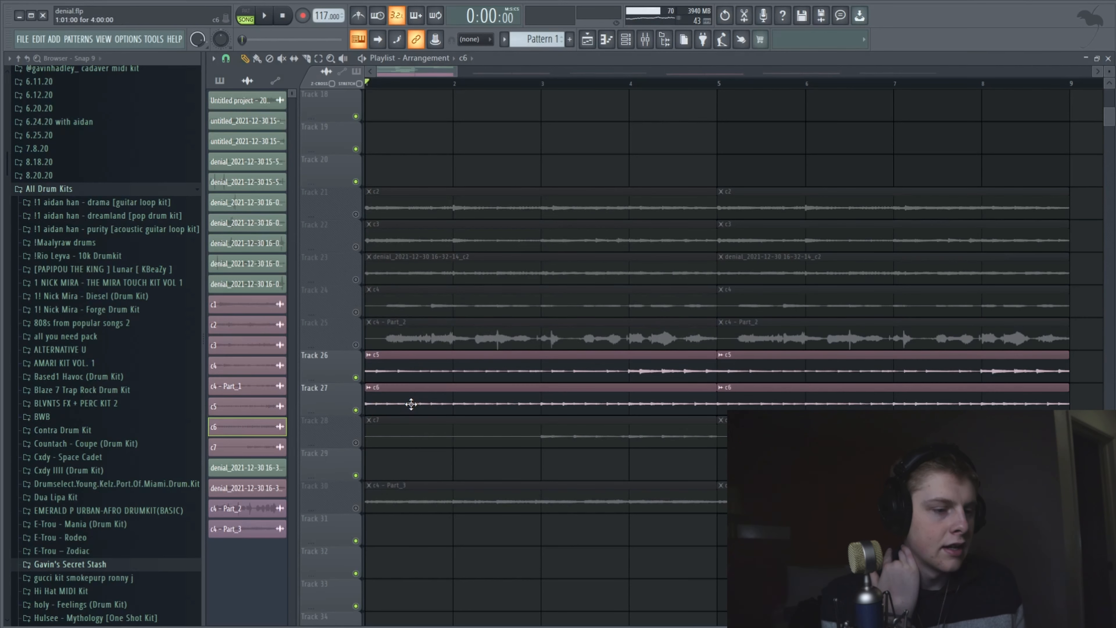
double_click(411, 404)
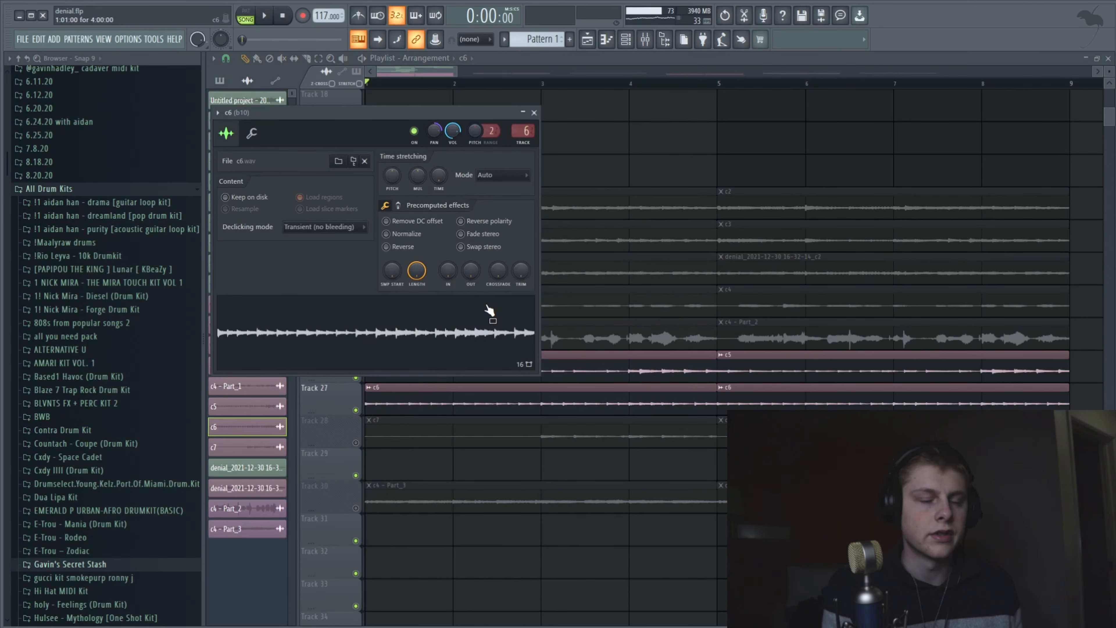
Step: Enable the slot 10 Fruity Parametric EQ 2 on the c6 clip's b10 channel, view its curve and play the result
key("F9")
left_click(1110, 264)
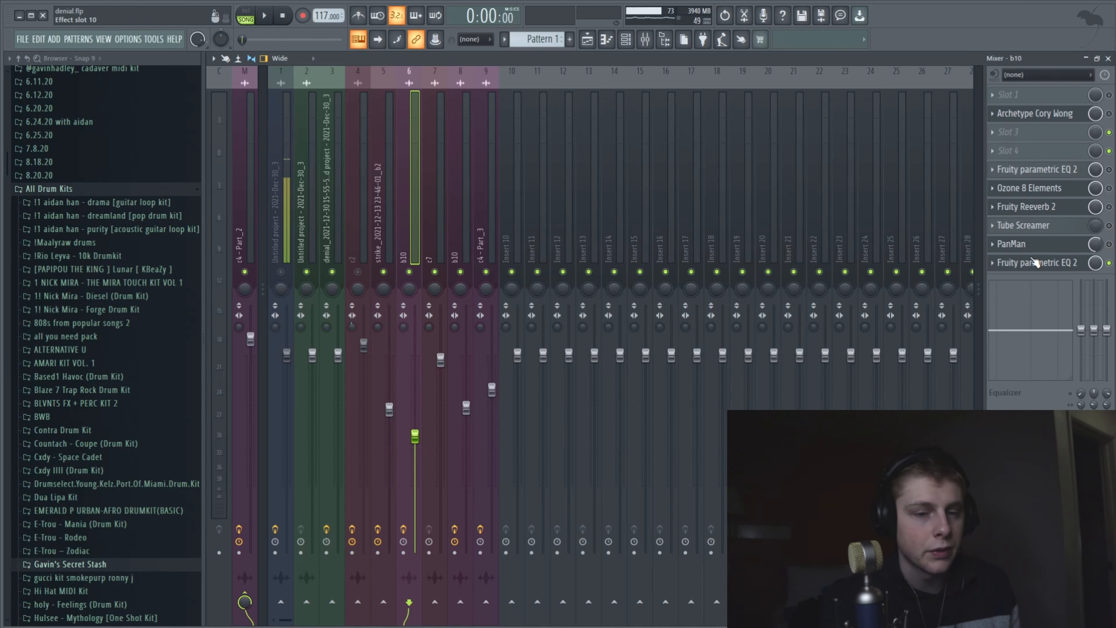
left_click(1069, 263)
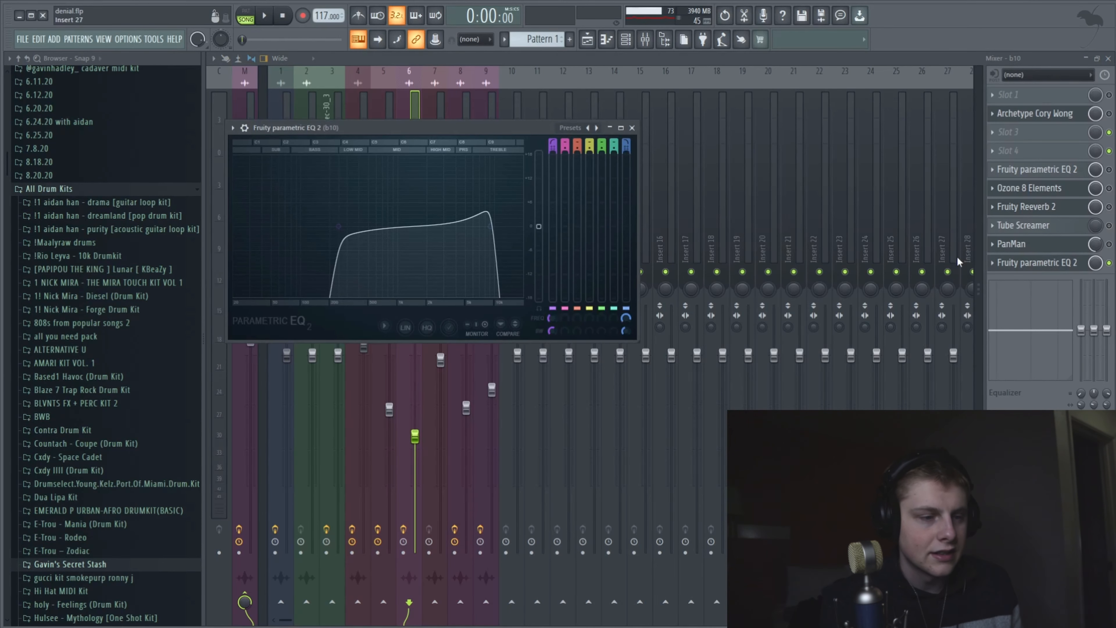
key("space")
left_click(632, 128)
key("space")
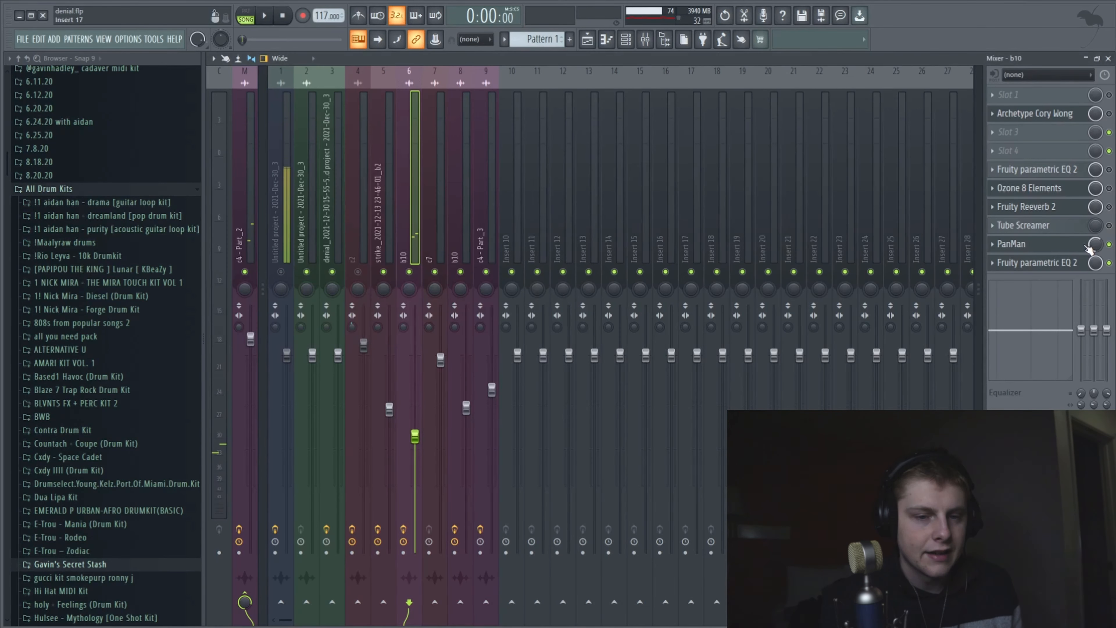
Step: Enable PanMan, Fruity Reeverb 2 and the remaining effects up to Archetype Cory Wong on the b10 channel, and play it
left_click(1109, 244)
left_click(1068, 205)
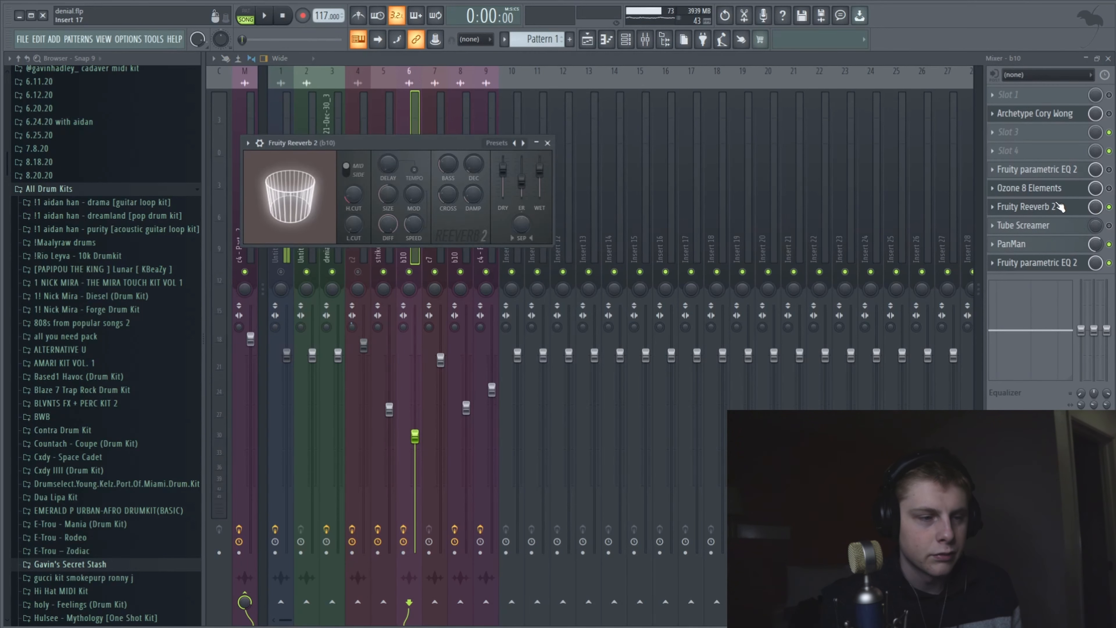
key("space")
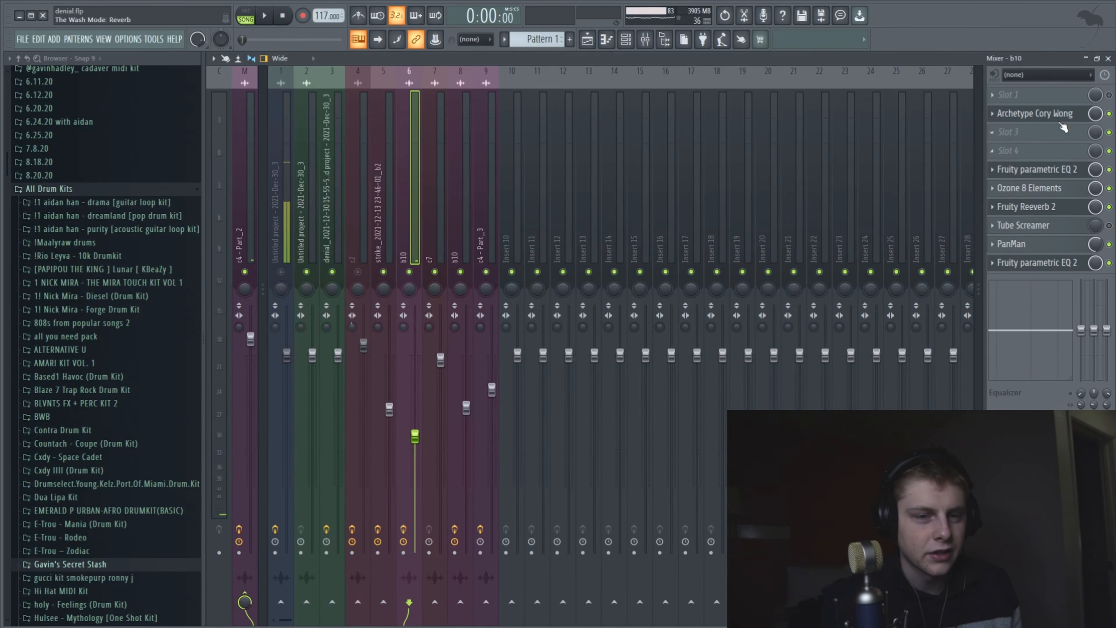
left_click(1060, 120)
key("space")
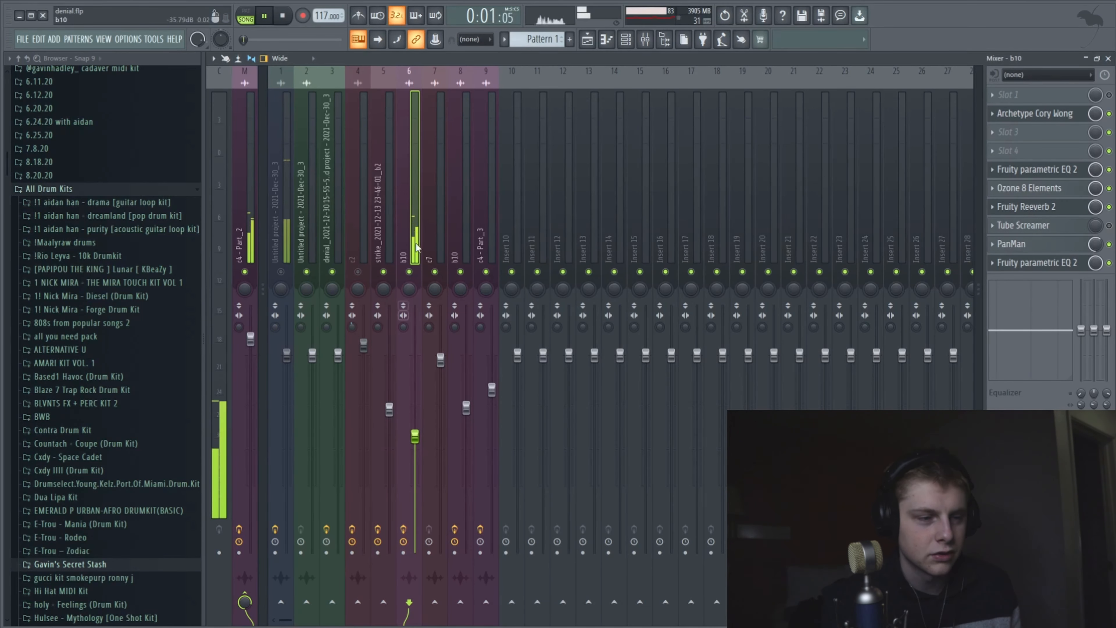
Step: Unmute the c7 layer on Track 28 in the playlist and isolate it from bar 3 by muting Tracks 26 and 27
left_click(589, 43)
left_click(355, 443)
key("space")
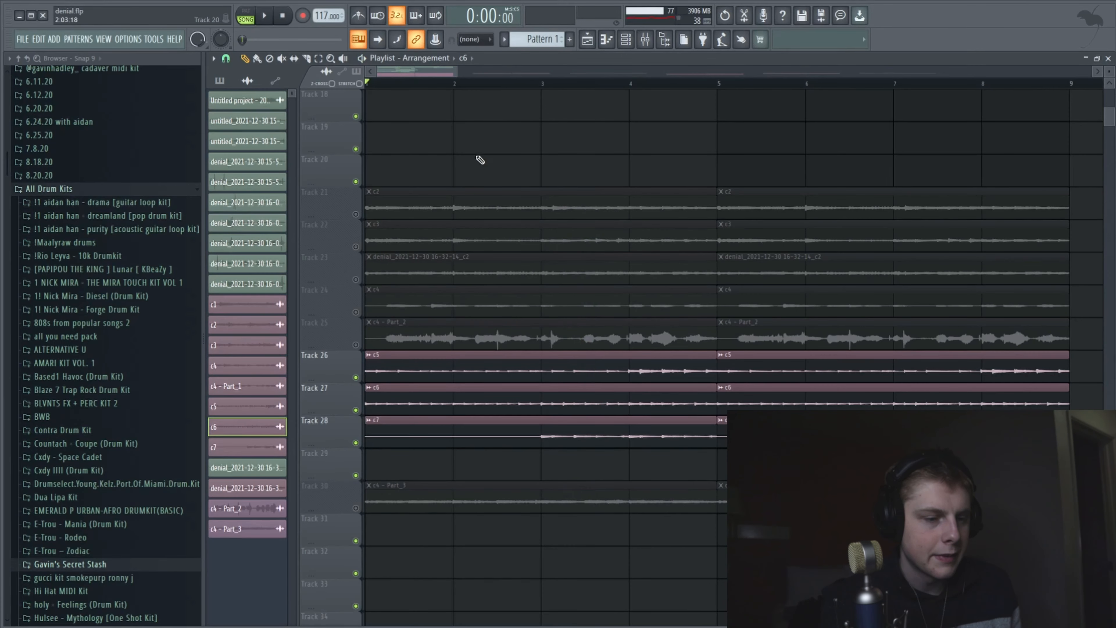
left_click(527, 86)
left_click(356, 410)
left_click(355, 378)
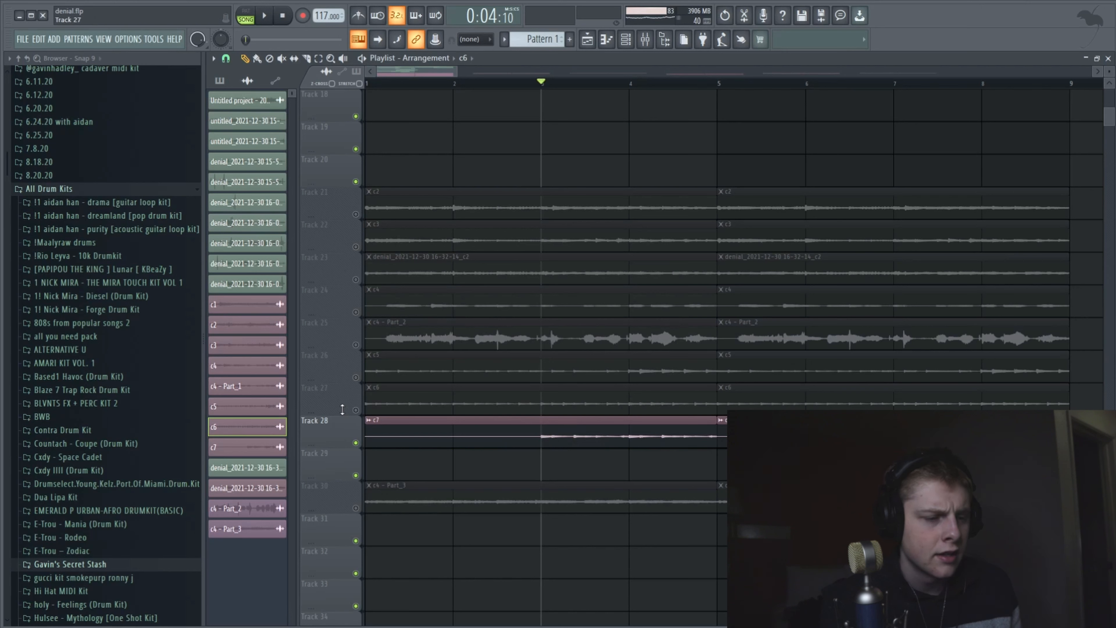
Step: Restore Tracks 26 and 27 and play the combined loop, bringing in Tracks 23, 24 and 25 during playback
left_click(356, 410)
left_click(356, 377)
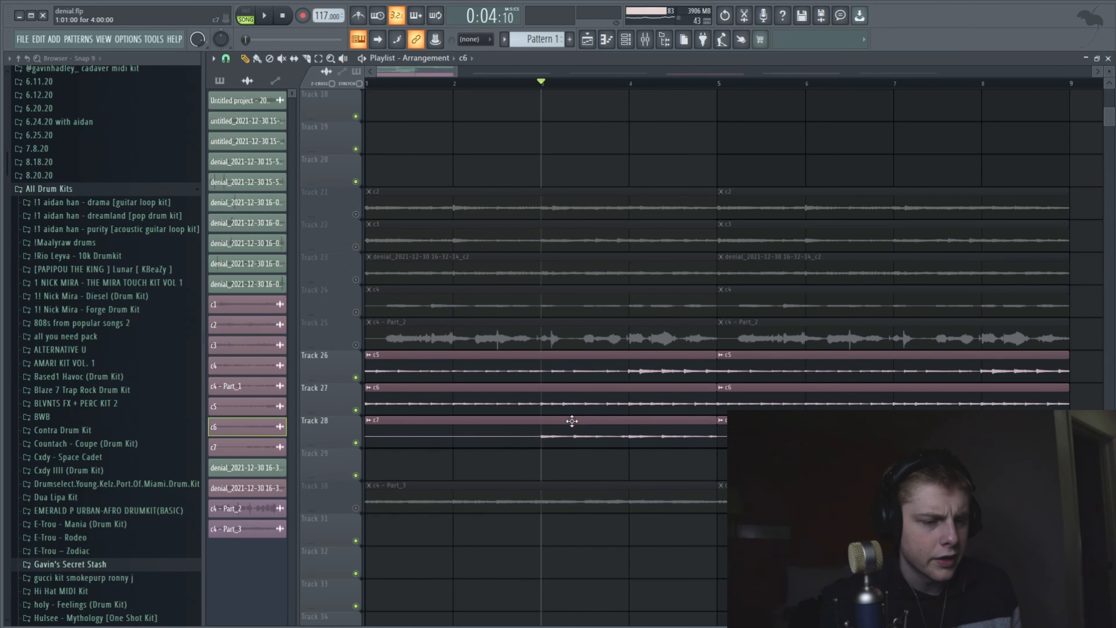
key("space")
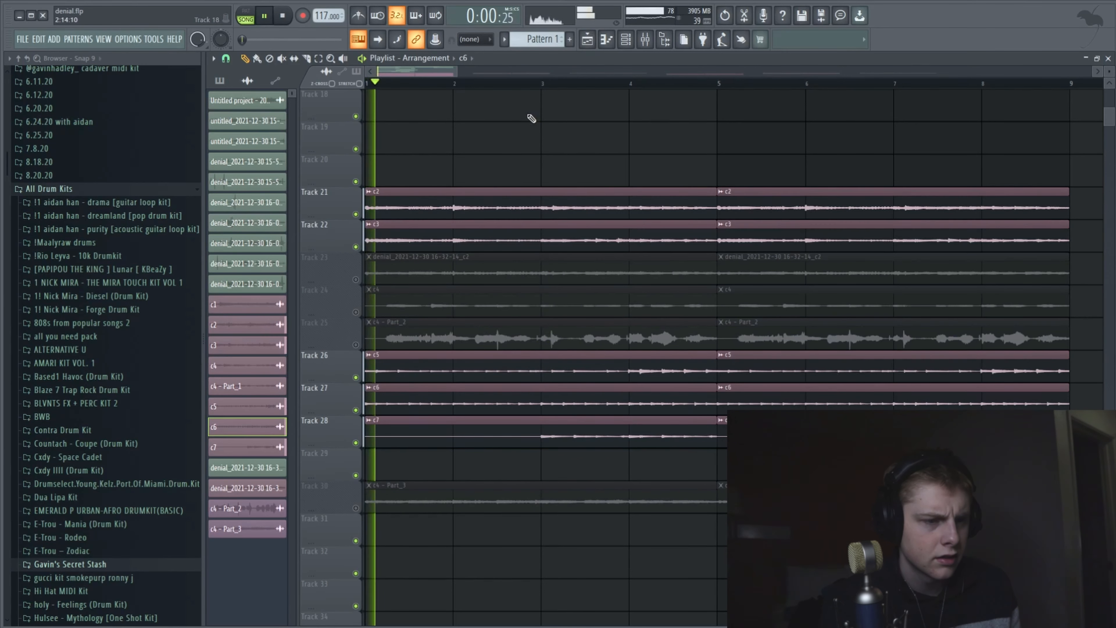
left_click(567, 141)
right_click(571, 142)
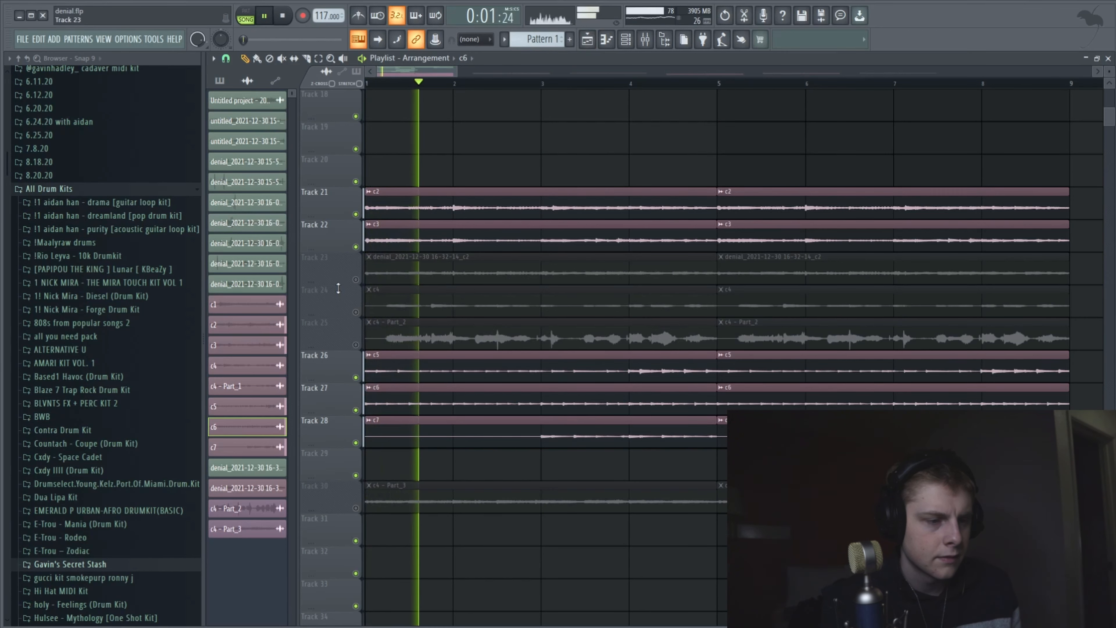
left_click(356, 279)
left_click(356, 313)
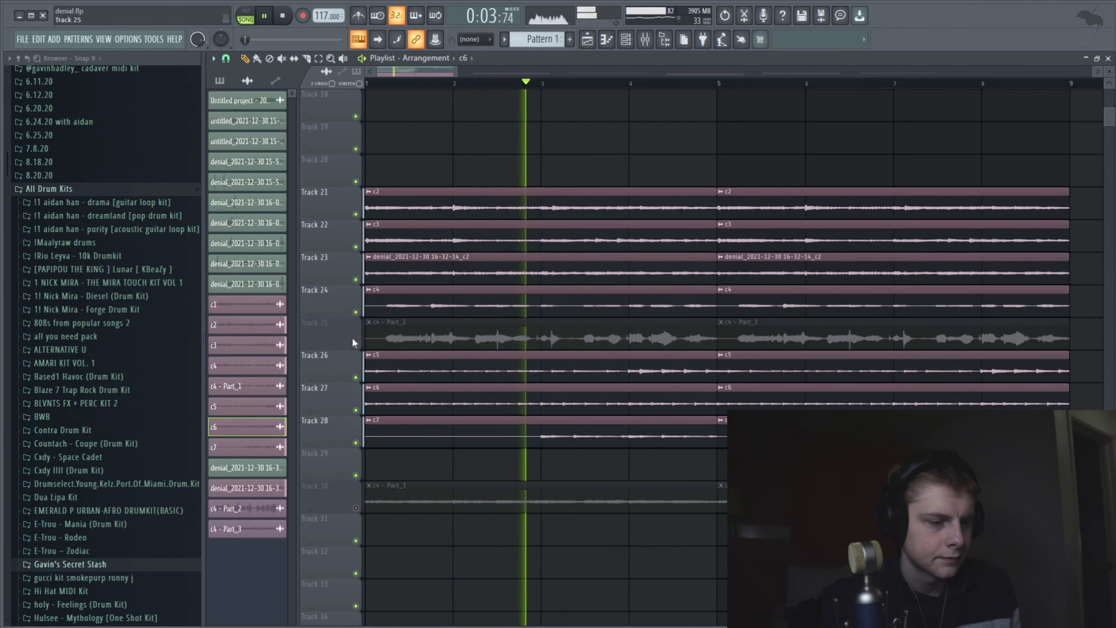
left_click(356, 344)
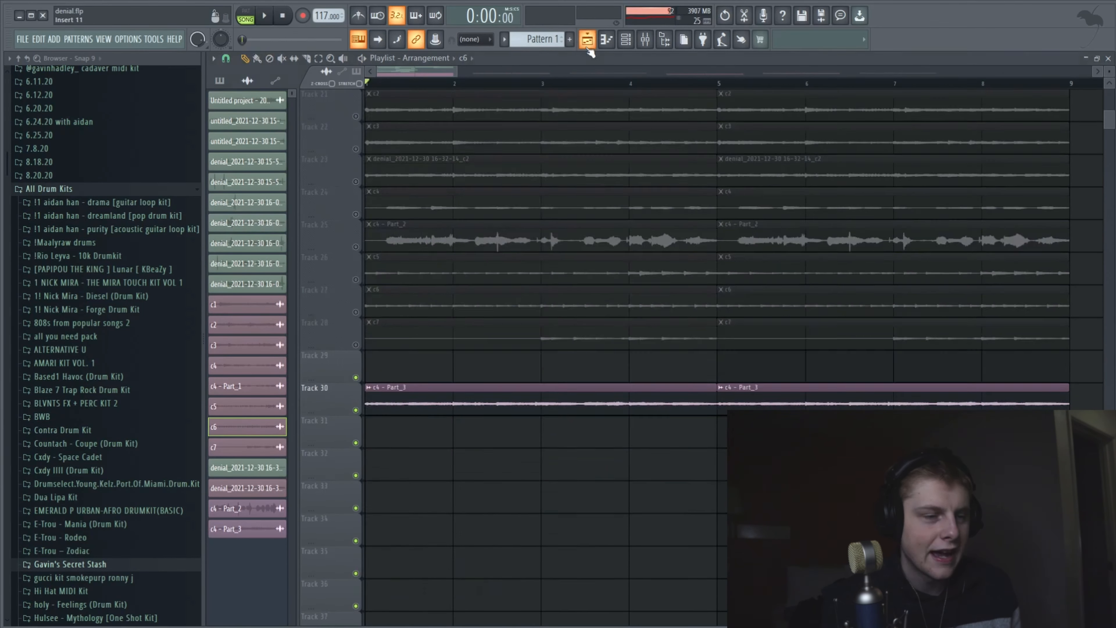
Step: Audition the c4 - Part_3 channel through HalfTime and Fruity Parametric EQ 2, and adjust its volume to about 81%
scroll(633, 324, "up", 4)
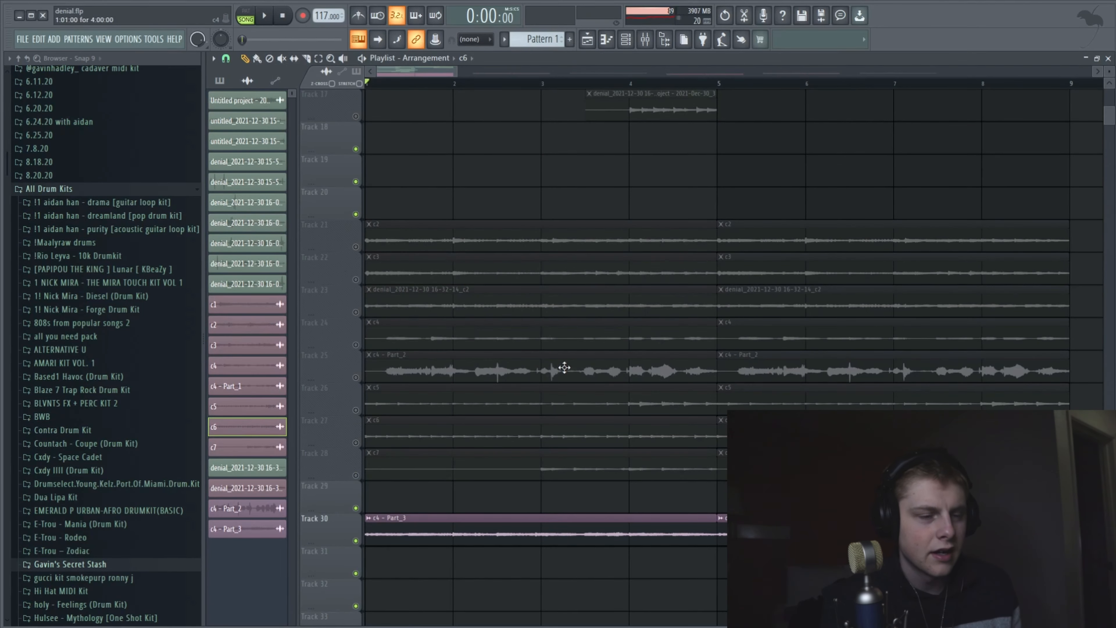
left_click(645, 39)
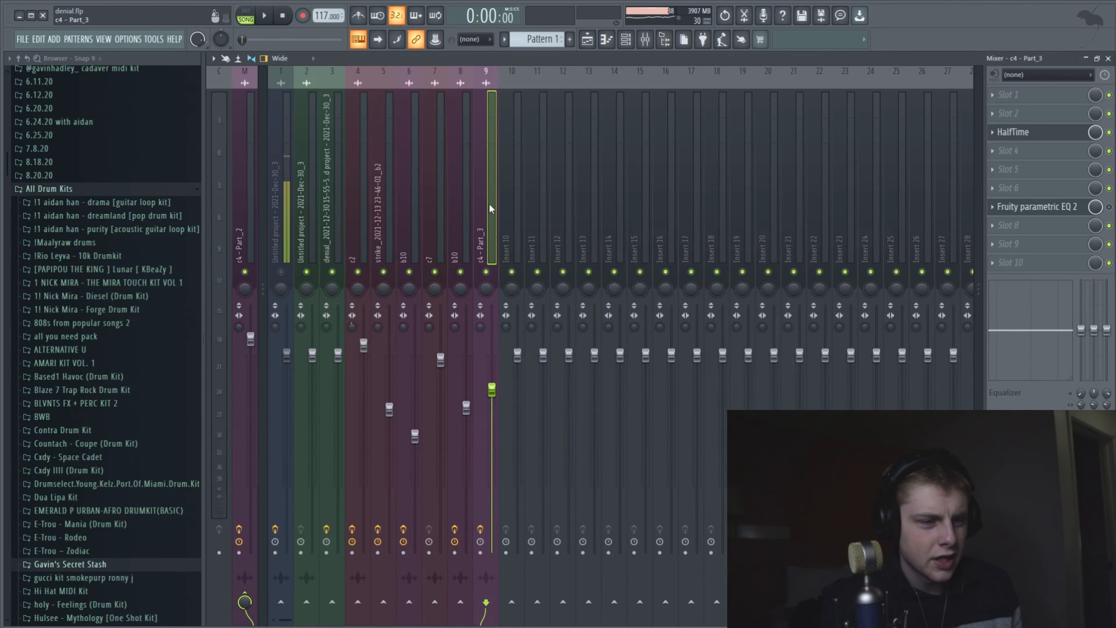
left_click(1053, 133)
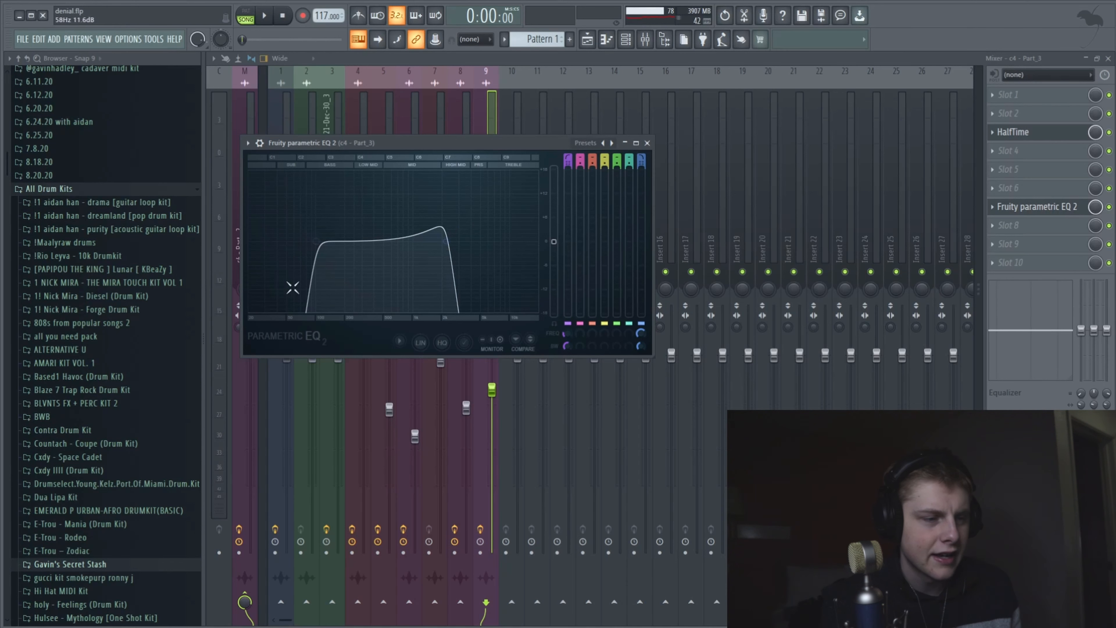
key("space")
left_click(469, 102)
left_click(482, 175)
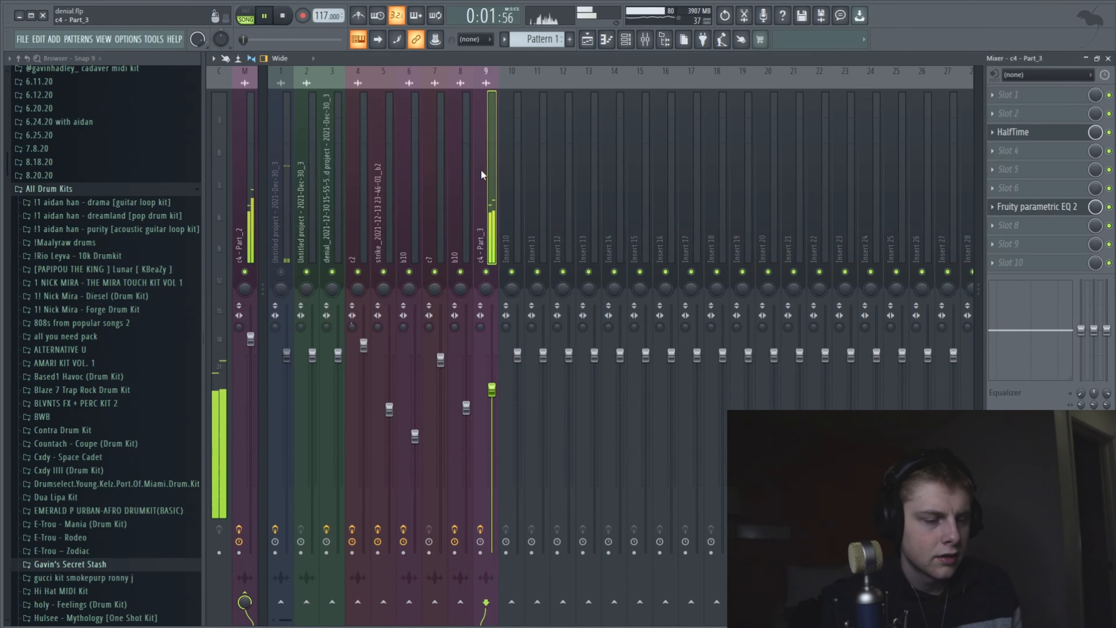
key("space")
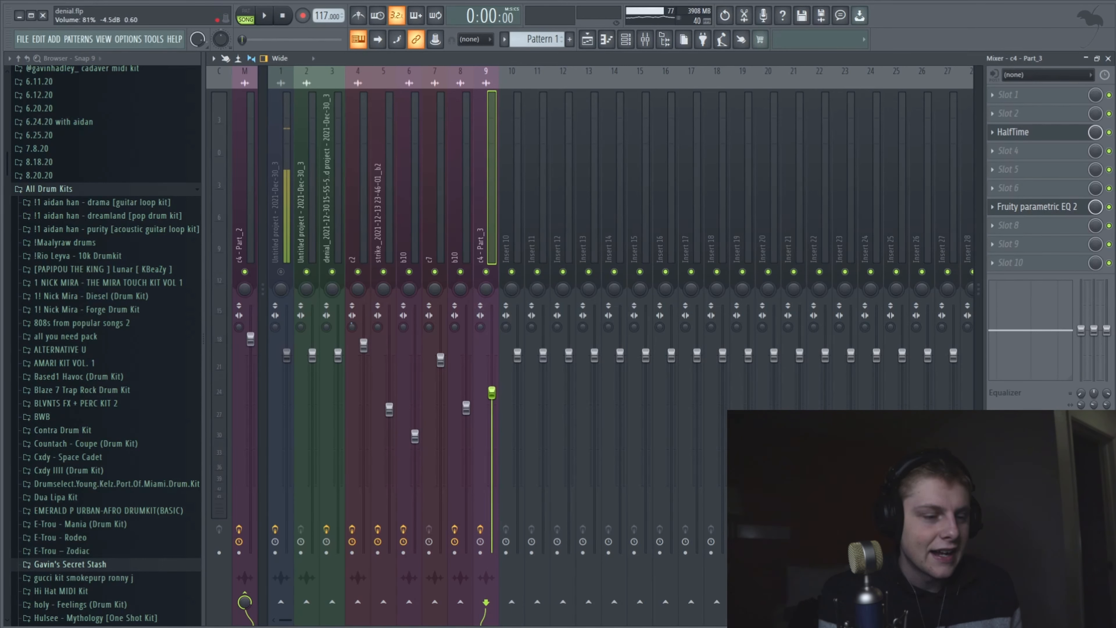
left_click_drag(492, 378, 491, 381)
Step: Return to the playlist and look over the guitar layers on Tracks 21 to 30
left_click(603, 43)
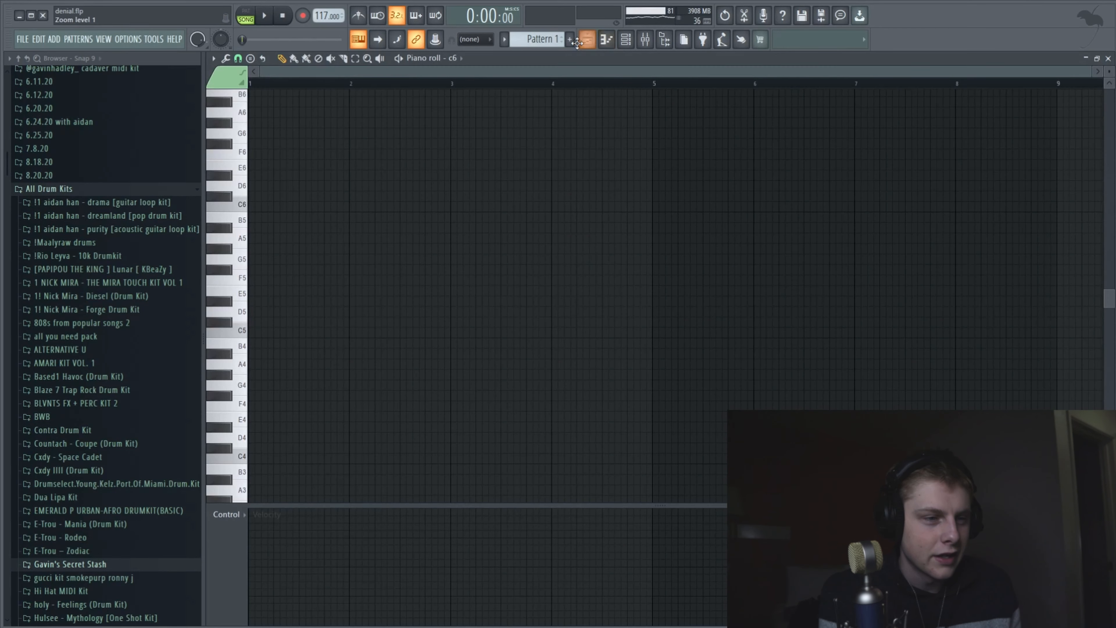
left_click(588, 41)
scroll(466, 273, "up", 2)
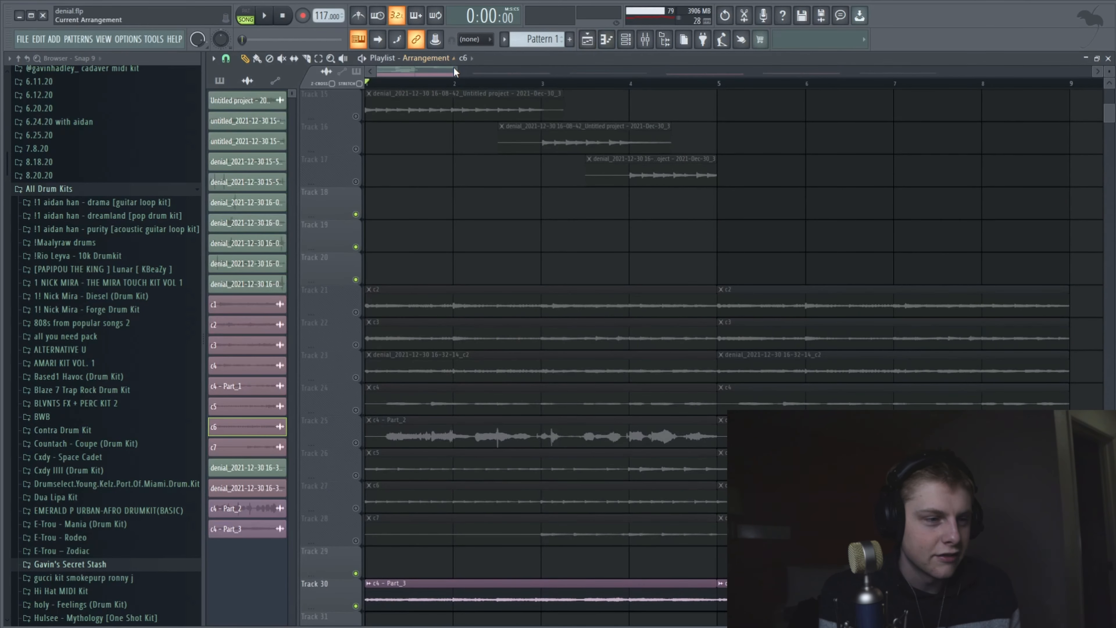
left_click_drag(457, 70, 528, 351)
scroll(540, 361, "down", 5)
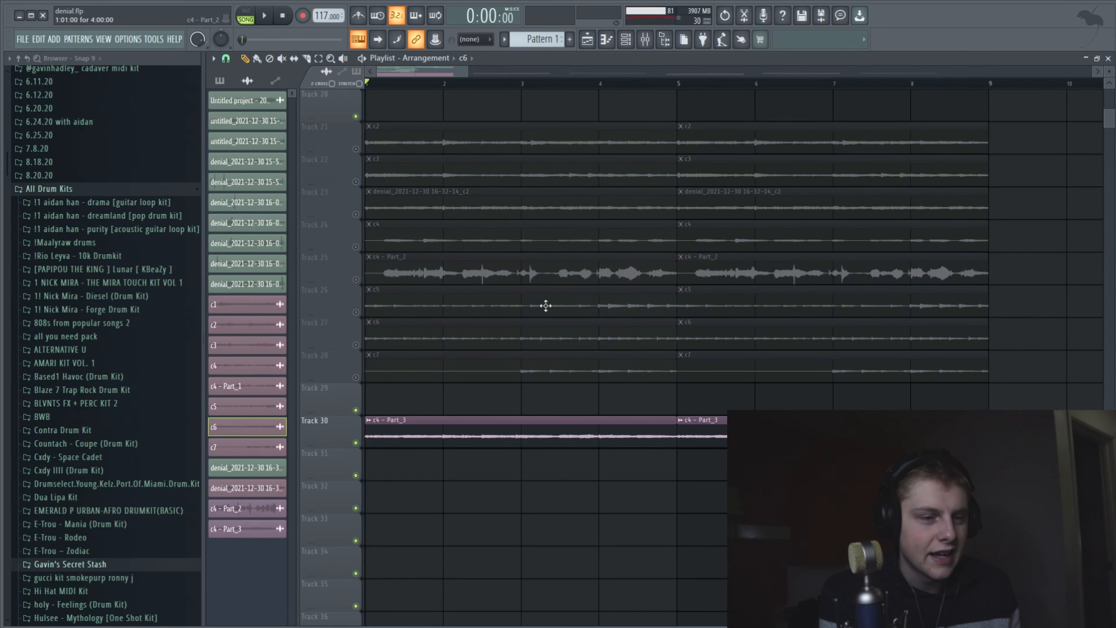
mouse_move(467, 71)
left_mouse_down()
mouse_move(503, 83)
mouse_move(481, 87)
left_mouse_up()
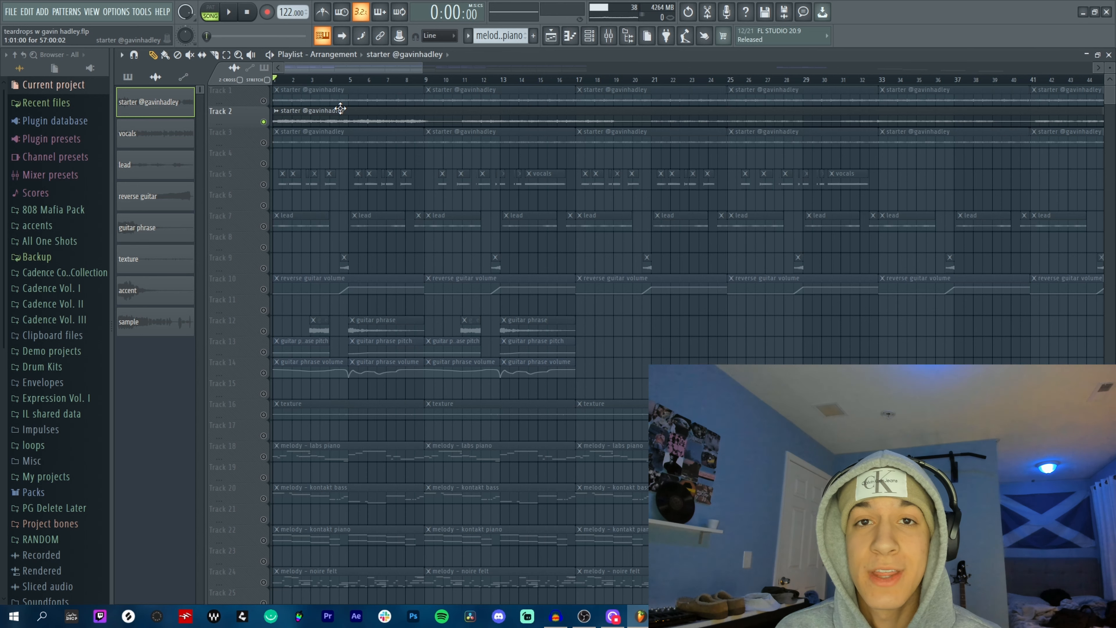
Step: Audition the starter guitar on Track 2 and its layers on Tracks 1 and 3, inspecting SketchCassette II on Insert 2
key("space")
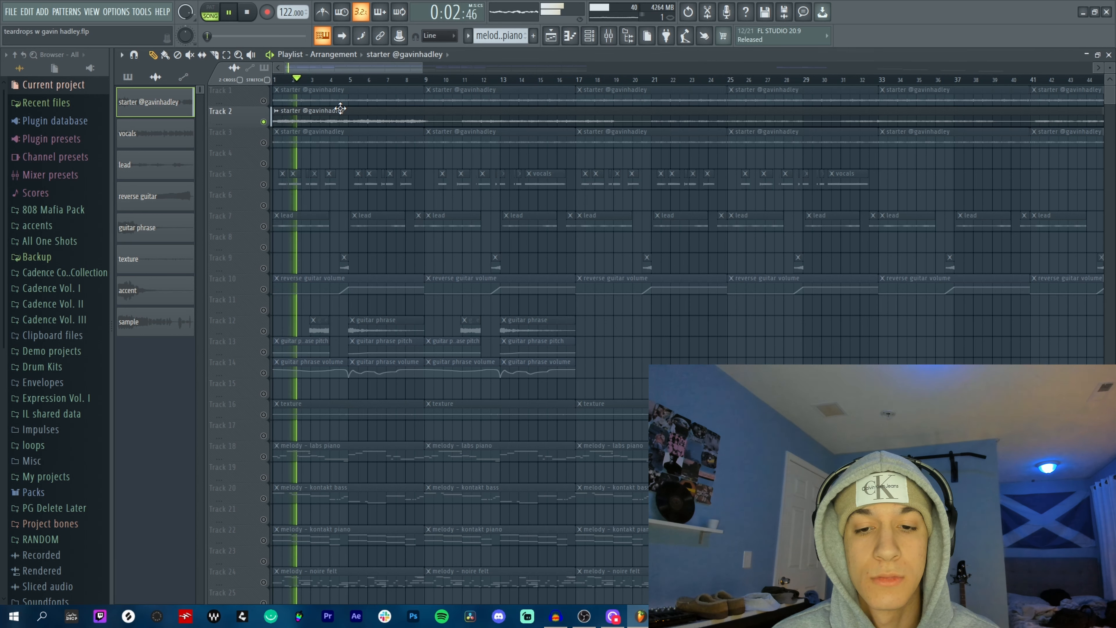
key("space")
key("F9")
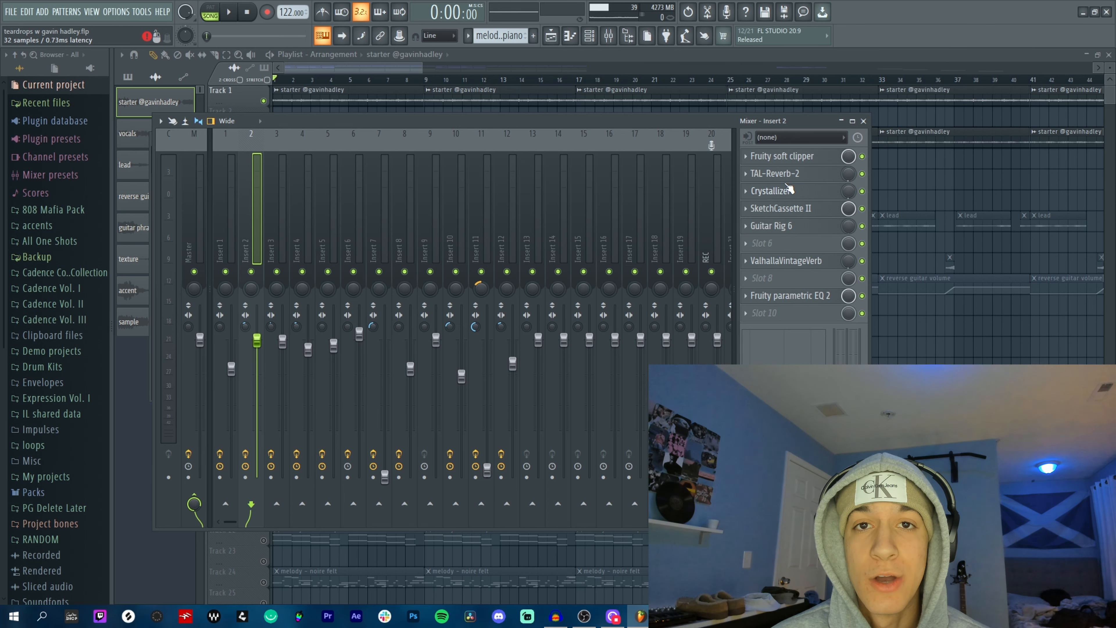
left_click(806, 209)
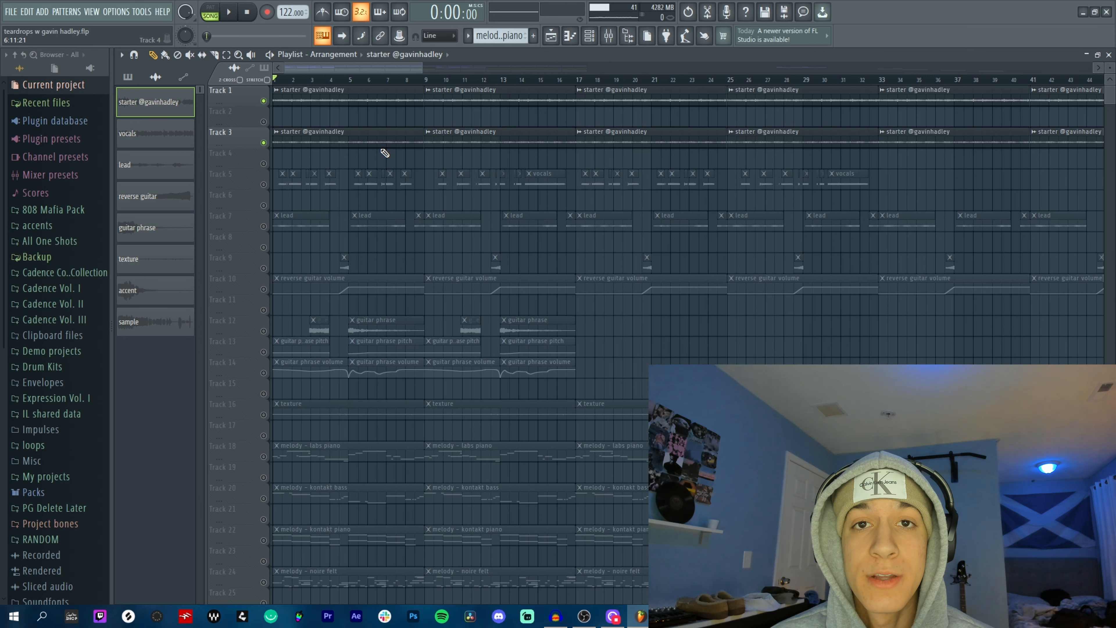
key("space")
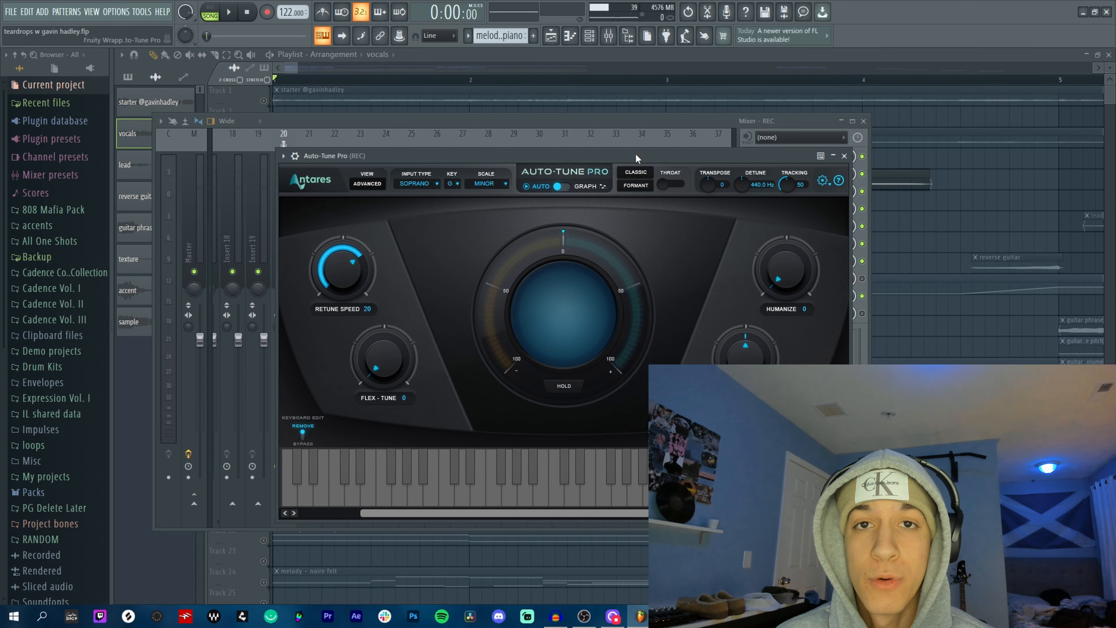
Step: Close Auto-Tune Pro, audition the vocals on Track 5, and inspect ValhallaVintageVerb and PanCake2 on Insert 4
left_click(844, 155)
left_click(864, 121)
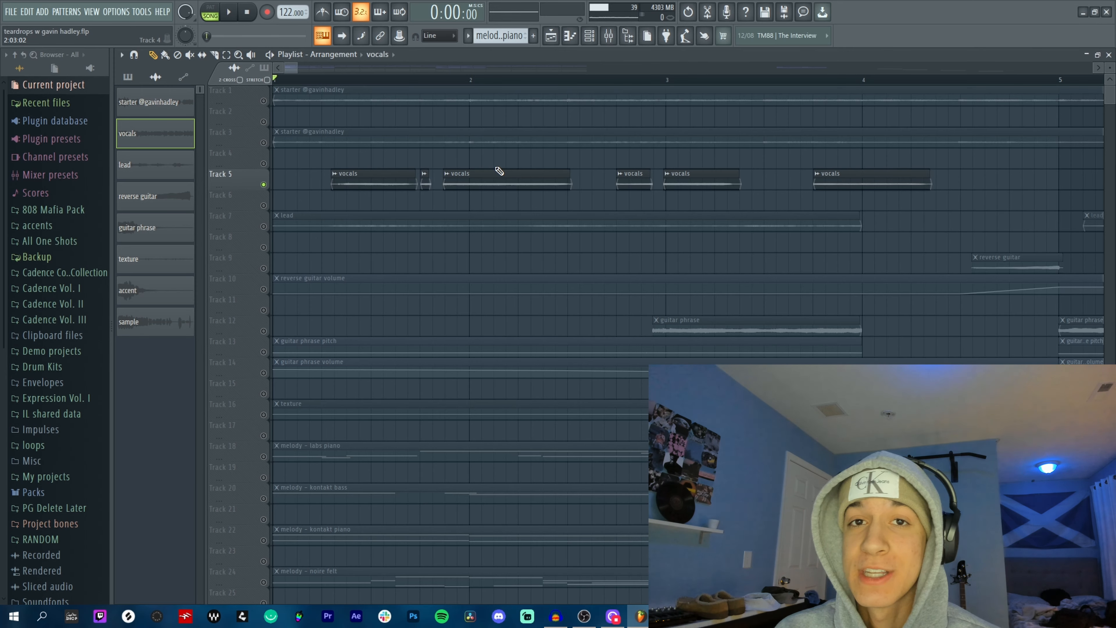
key("space")
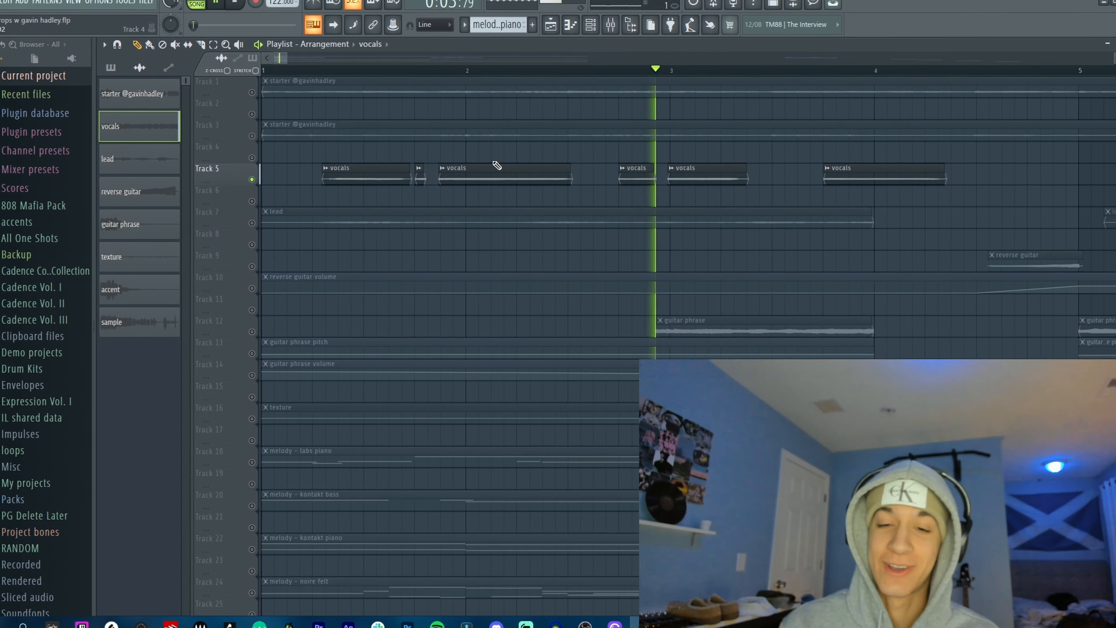
key("space")
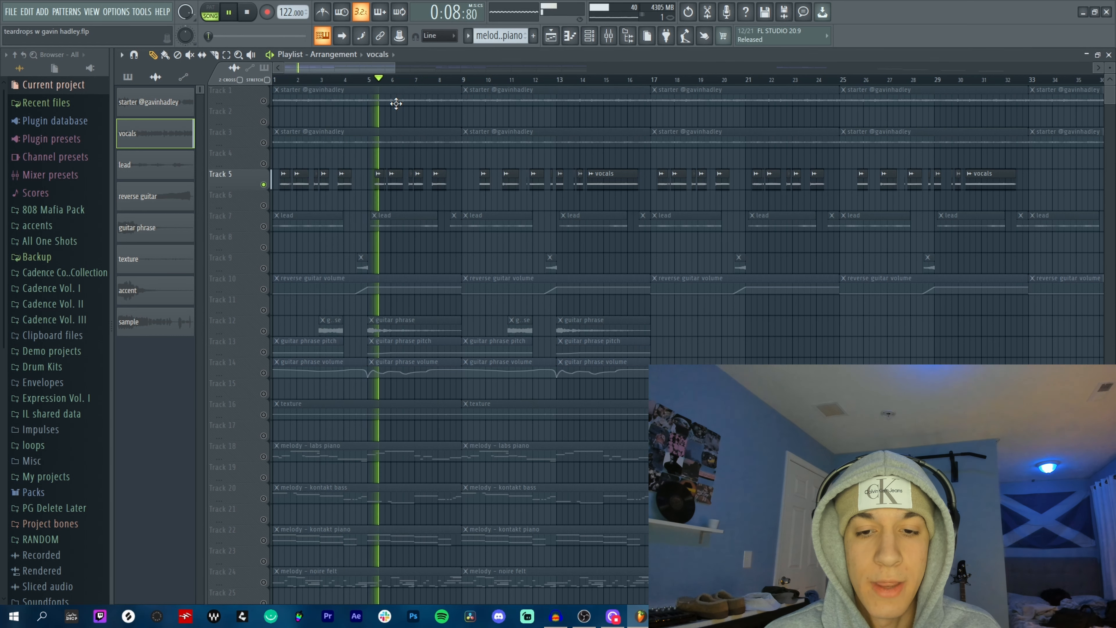
left_click(467, 81)
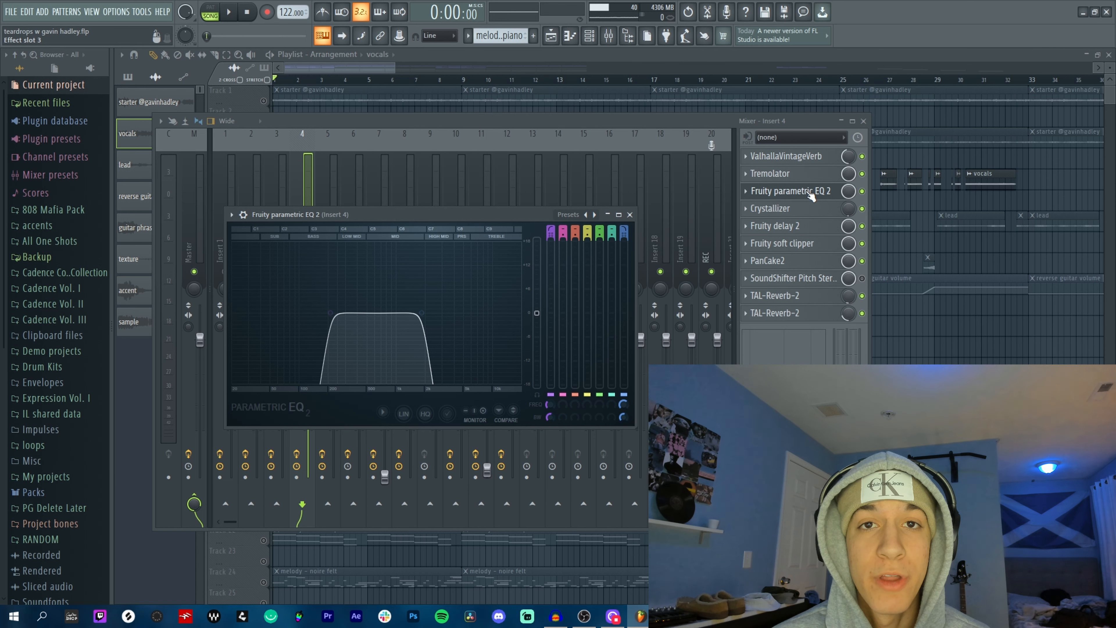
left_click(796, 157)
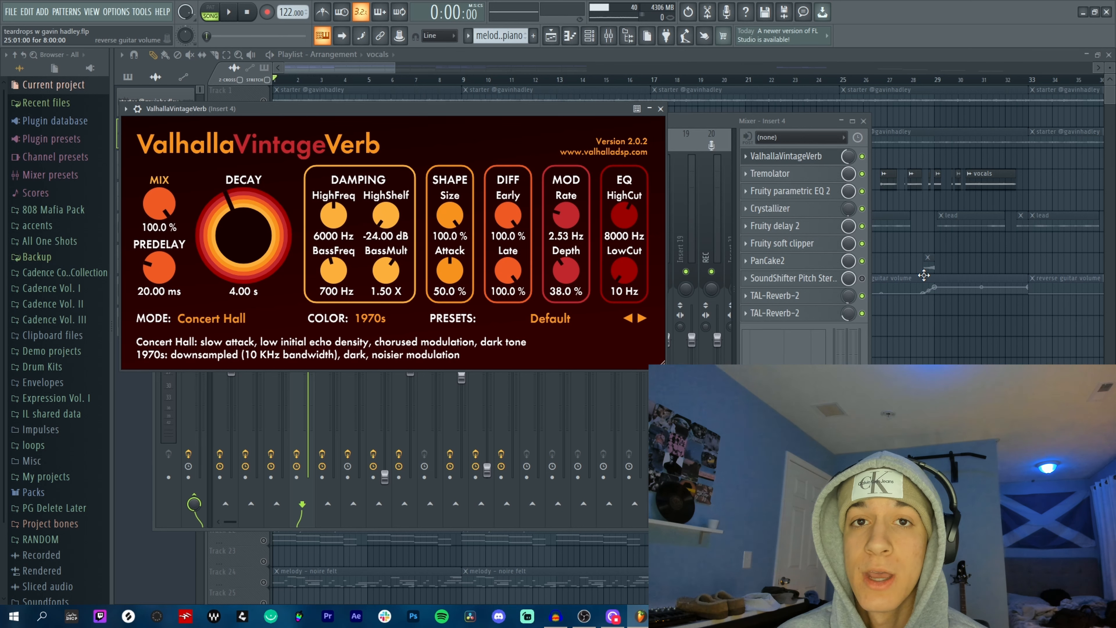
left_click(782, 261)
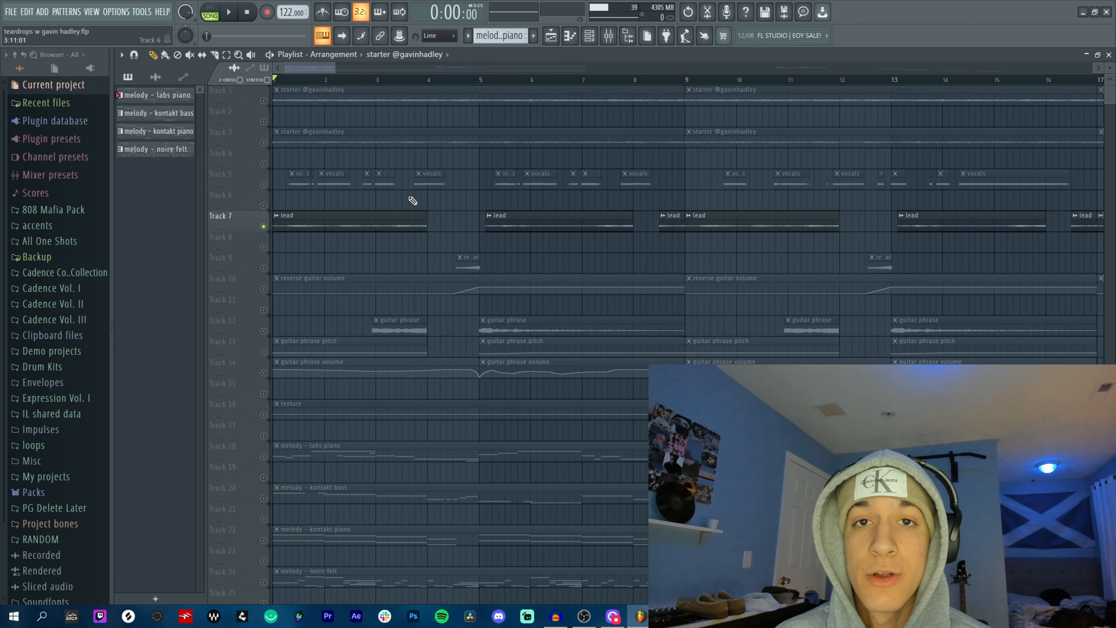
Step: Audition the lead on Track 7 and the labs piano melody, inspecting Gross Beat on Insert 1
key("space")
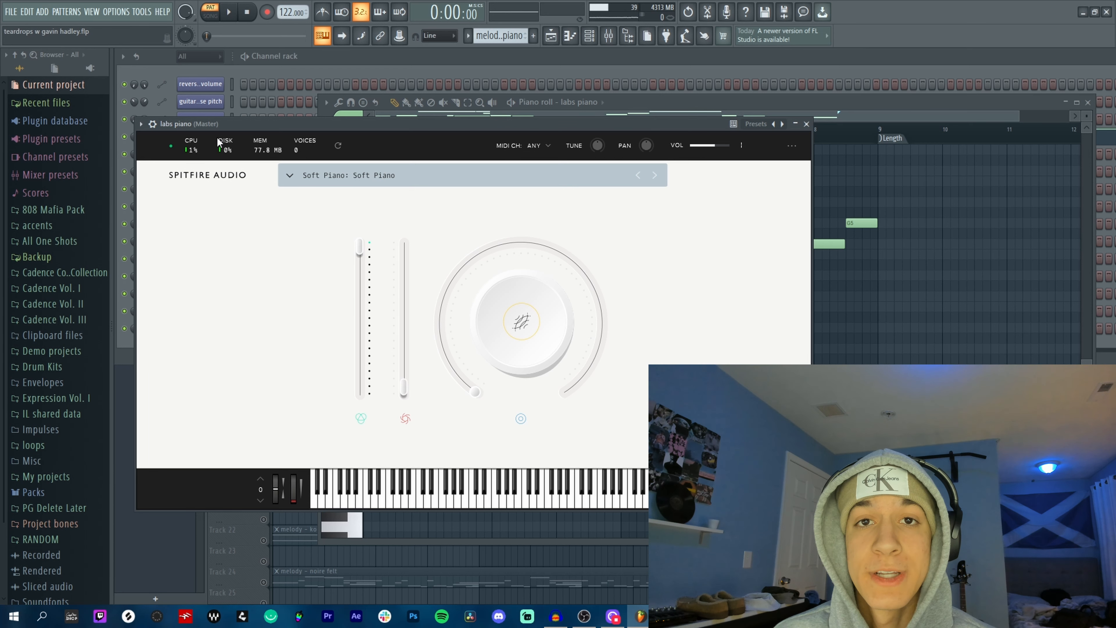
key("Escape")
key("space")
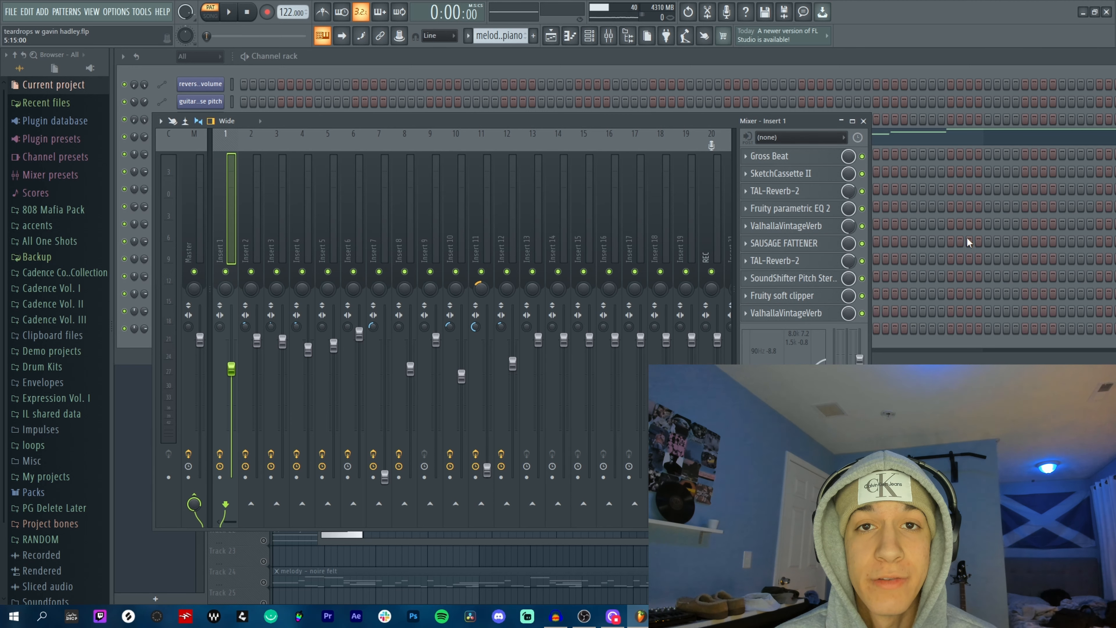
left_click(813, 157)
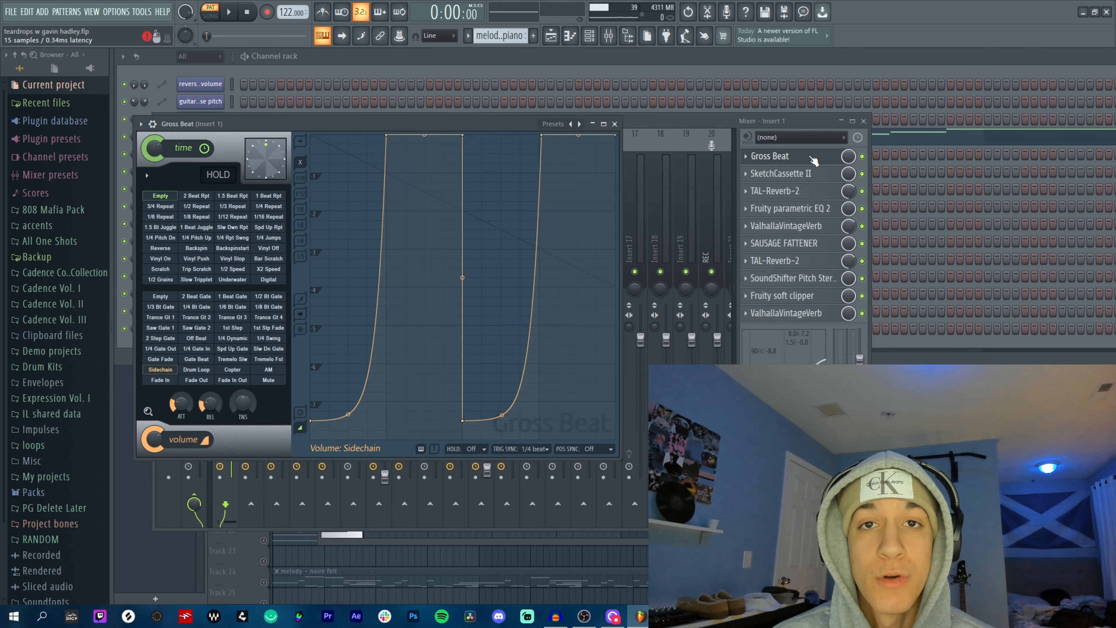
left_click(812, 159)
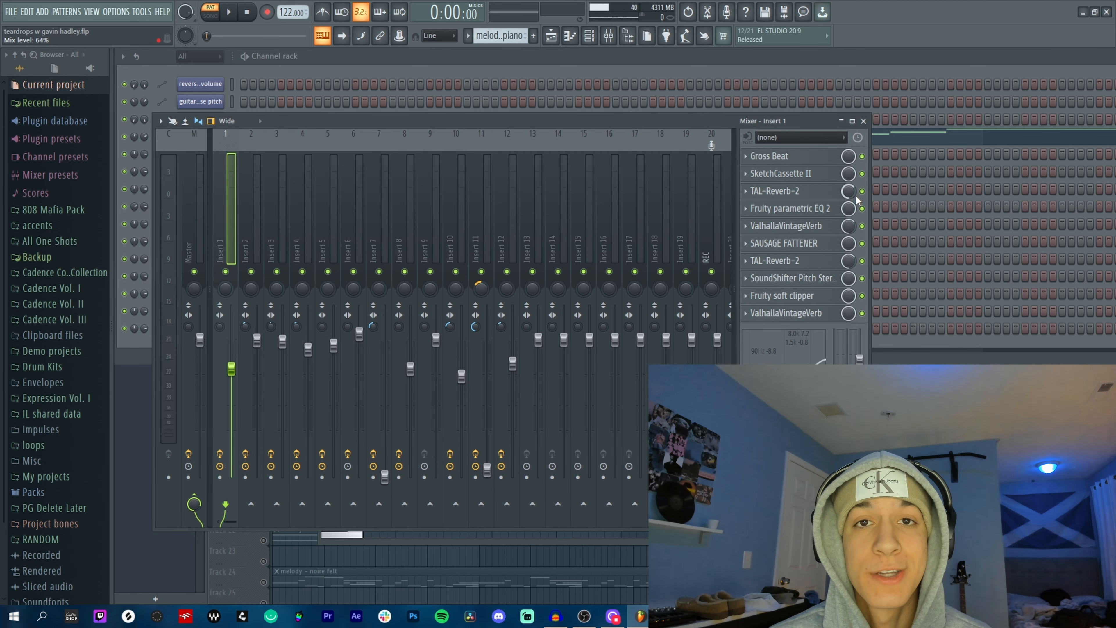
key("F9")
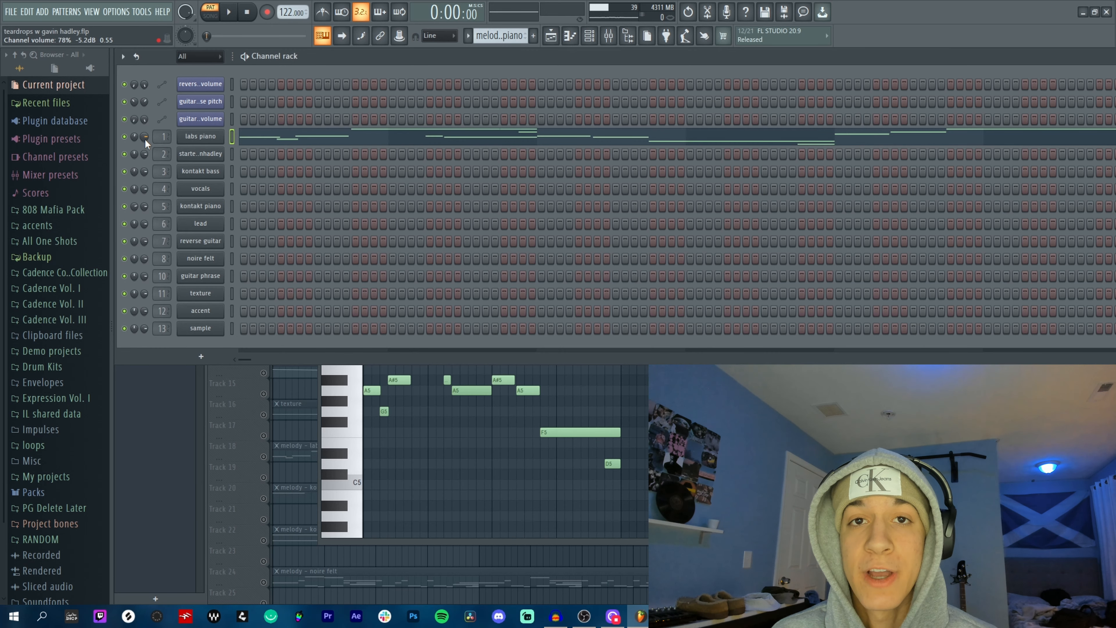
key("space")
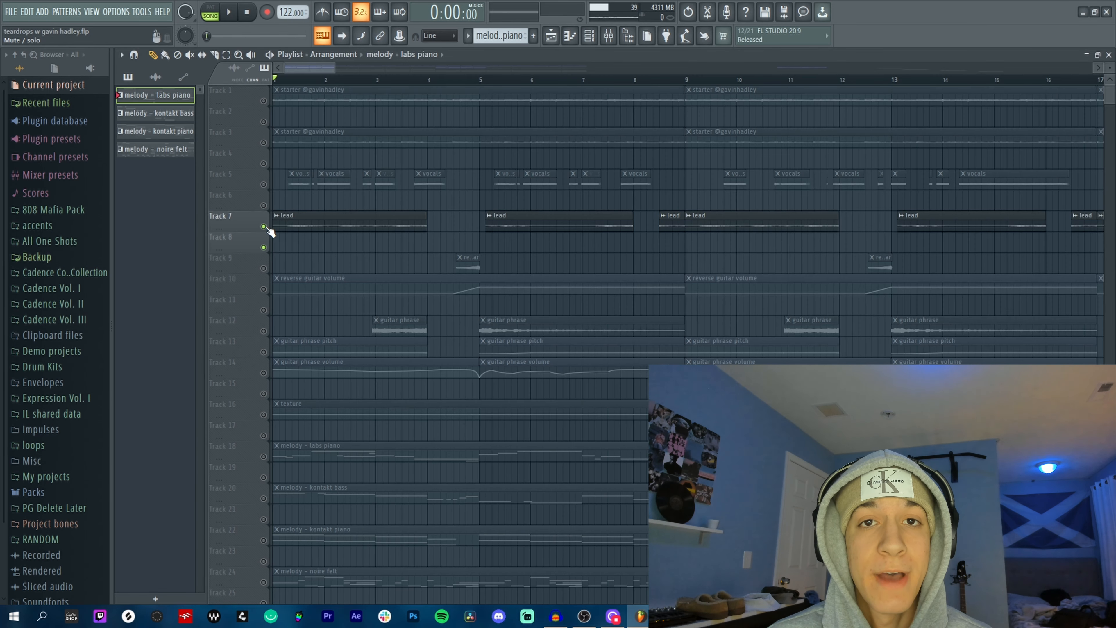
Step: Play the soloed layer and move the guitar phrase channel settings clear of its clips and automation on Tracks 12 to 14
key("space")
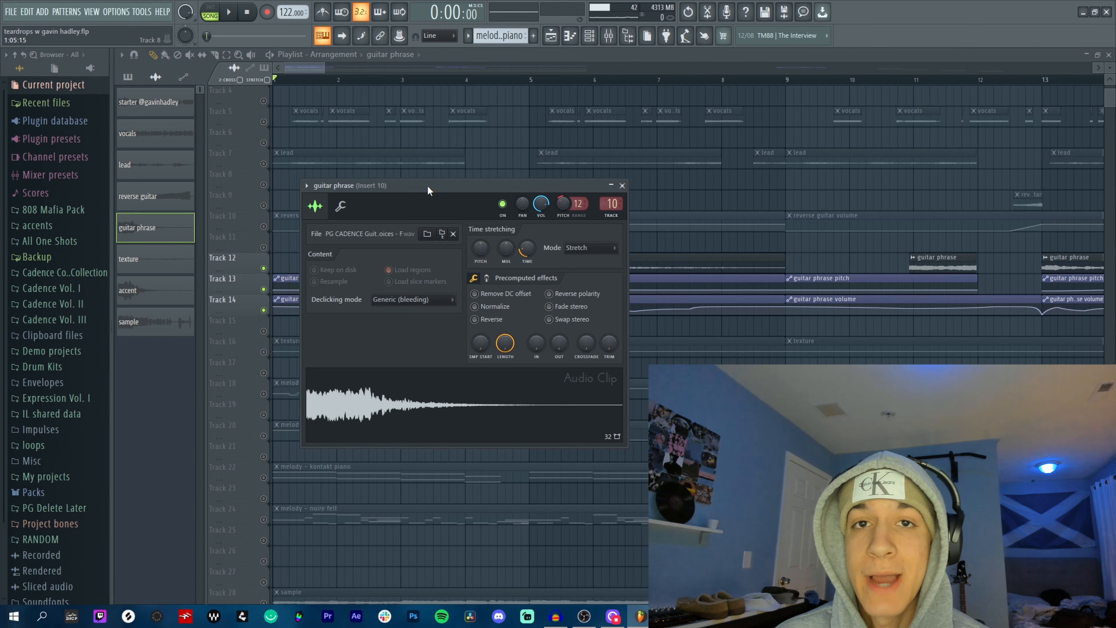
left_click_drag(427, 185, 448, 341)
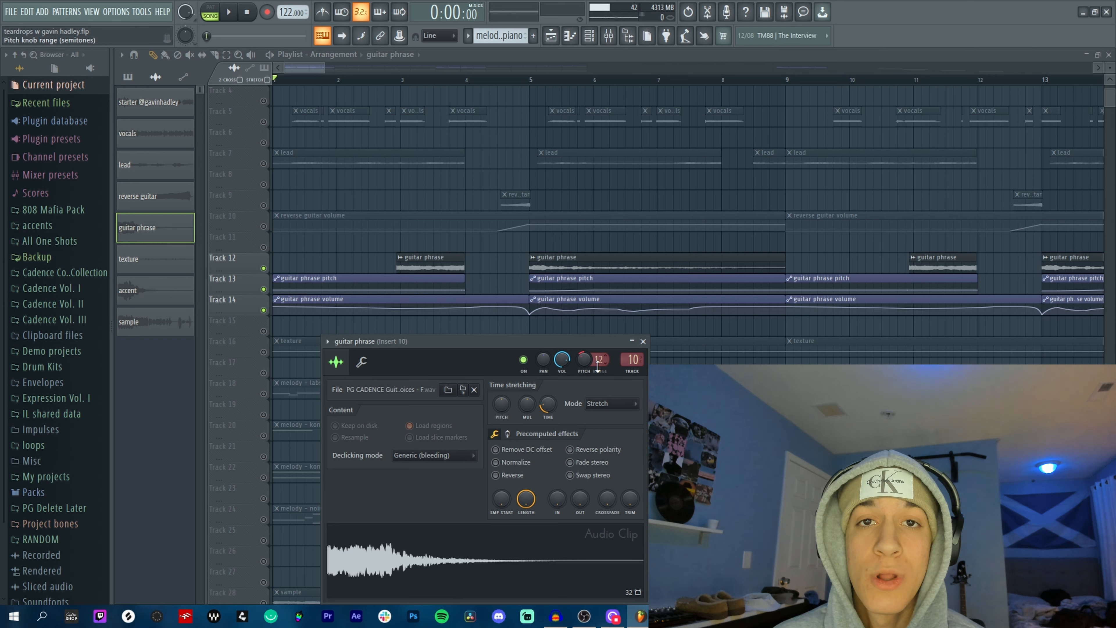